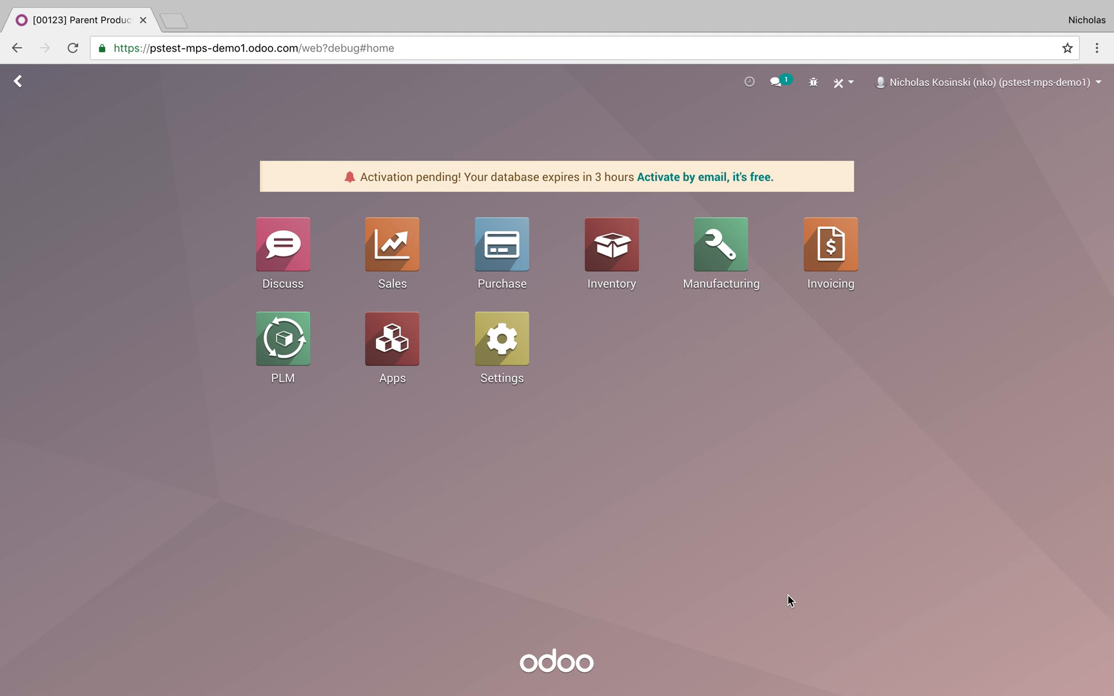
Step: Check the manufacturing and customer lead times in the Parent Product's inventory settings, leaving the product record saved
left_click(620, 269)
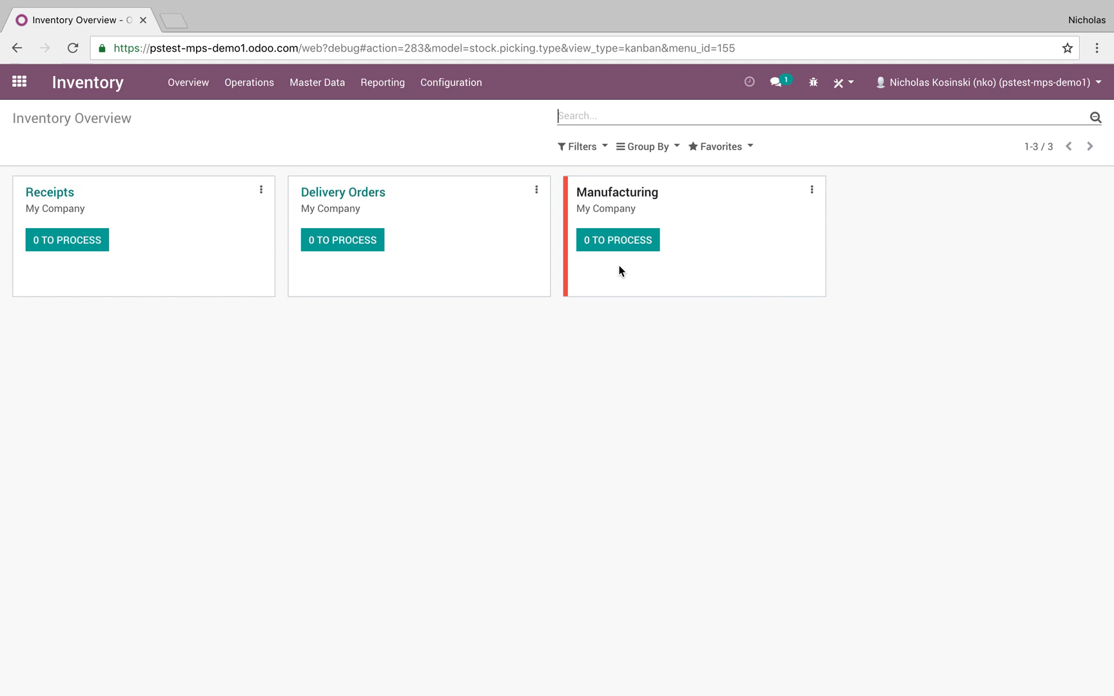
left_click(318, 83)
left_click(321, 114)
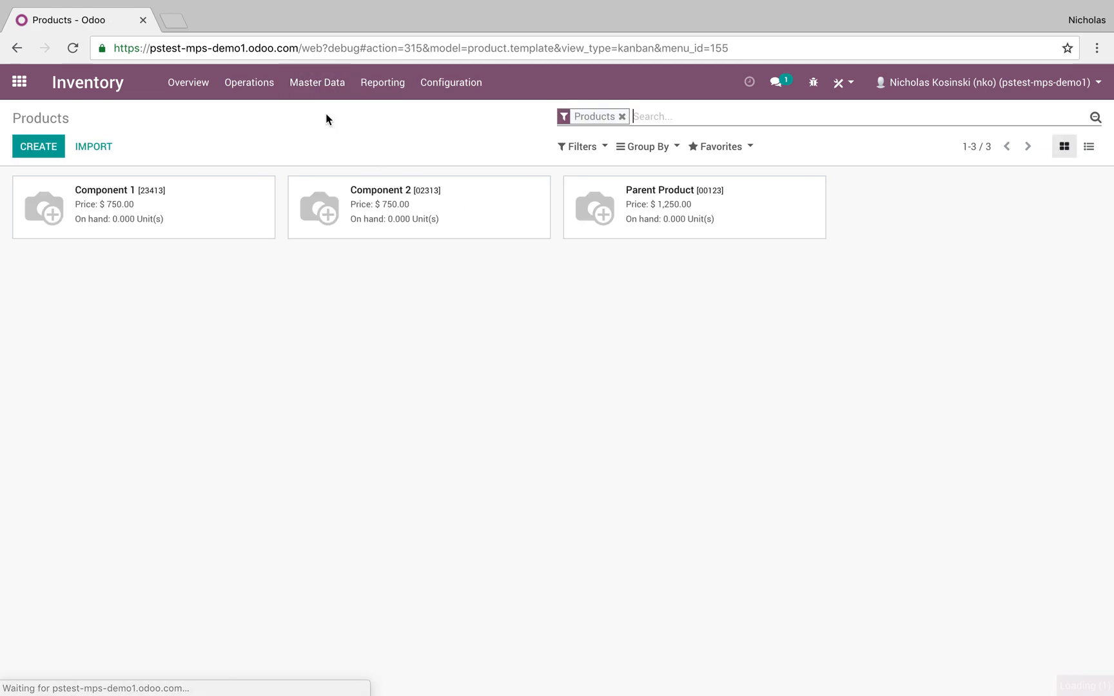
left_click(740, 224)
left_click(29, 147)
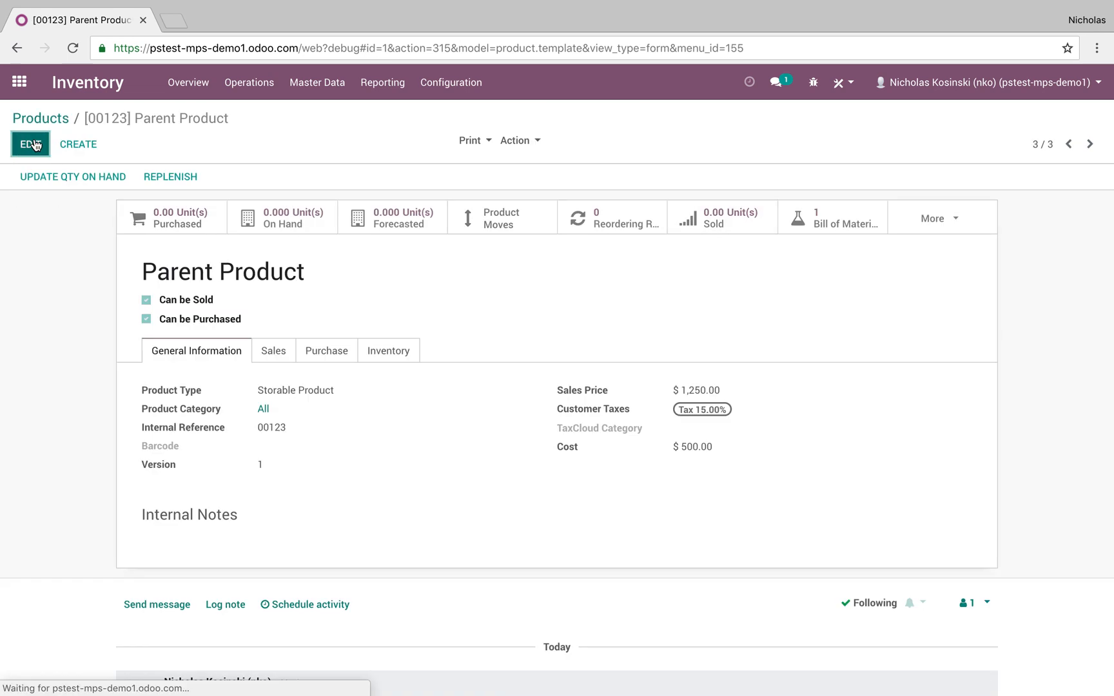
left_click(386, 368)
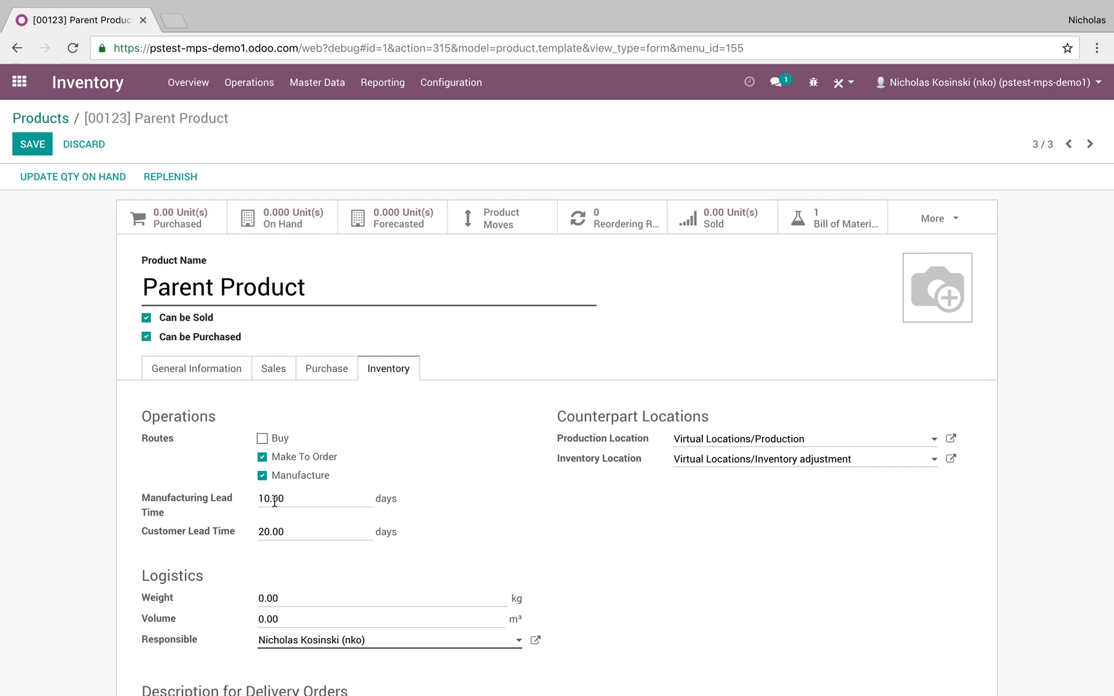
left_click_drag(298, 537, 244, 539)
left_click_drag(287, 503, 250, 502)
left_click(26, 145)
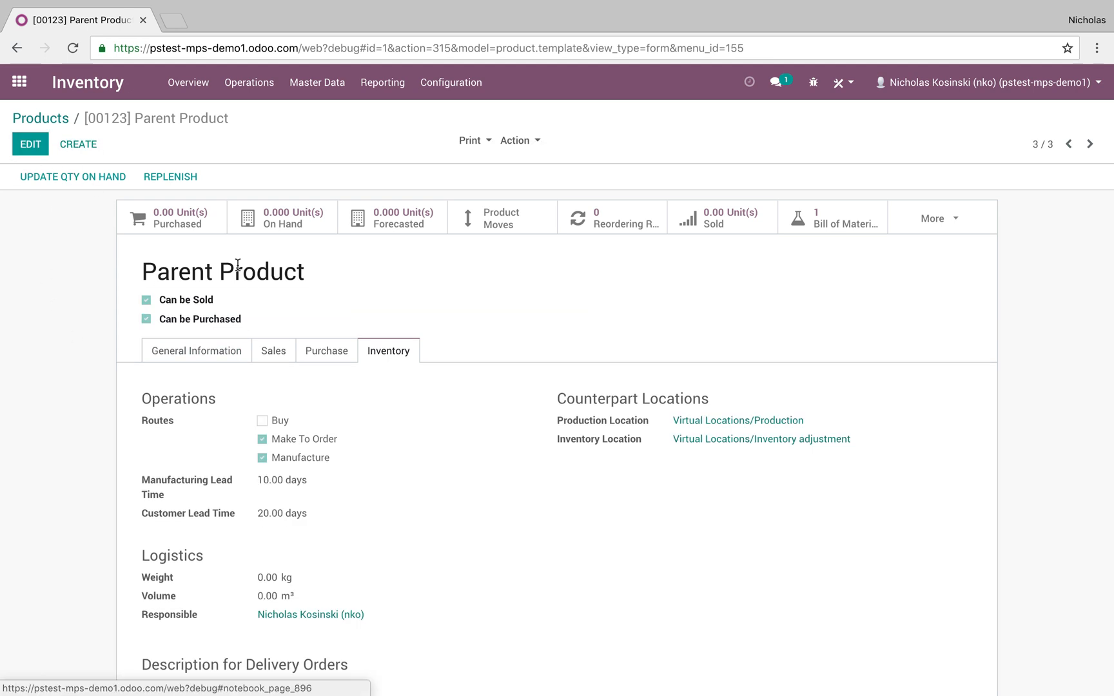
Step: Start a new sales quotation and create a new customer on it from the customer's full name
left_click(19, 97)
left_click(392, 258)
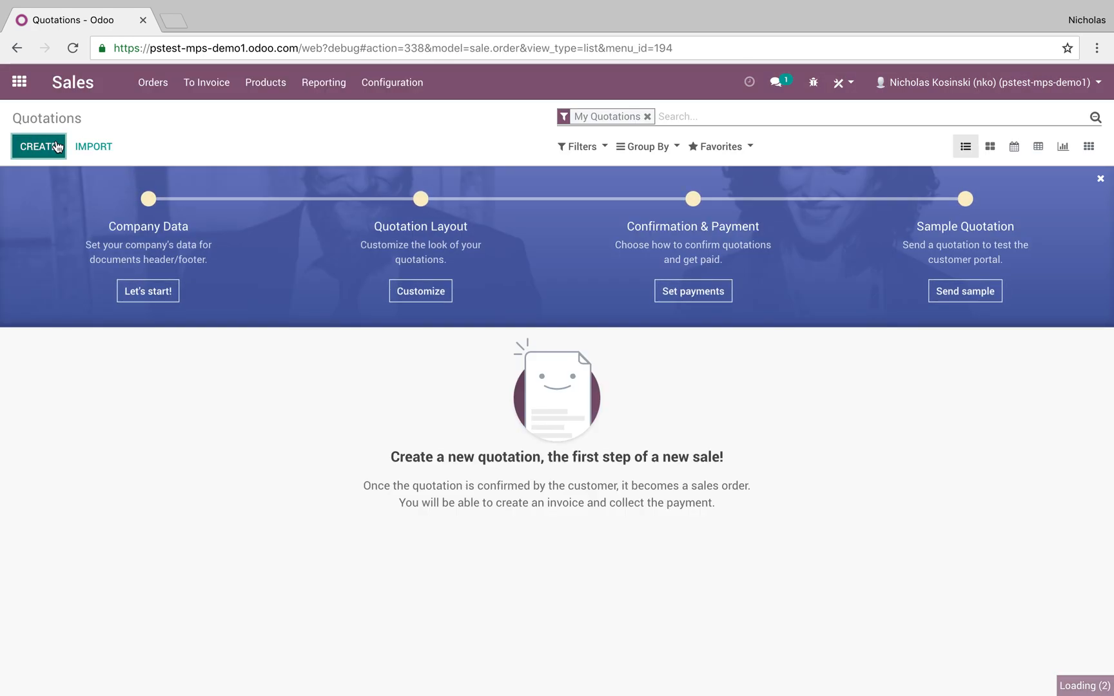
left_click(56, 144)
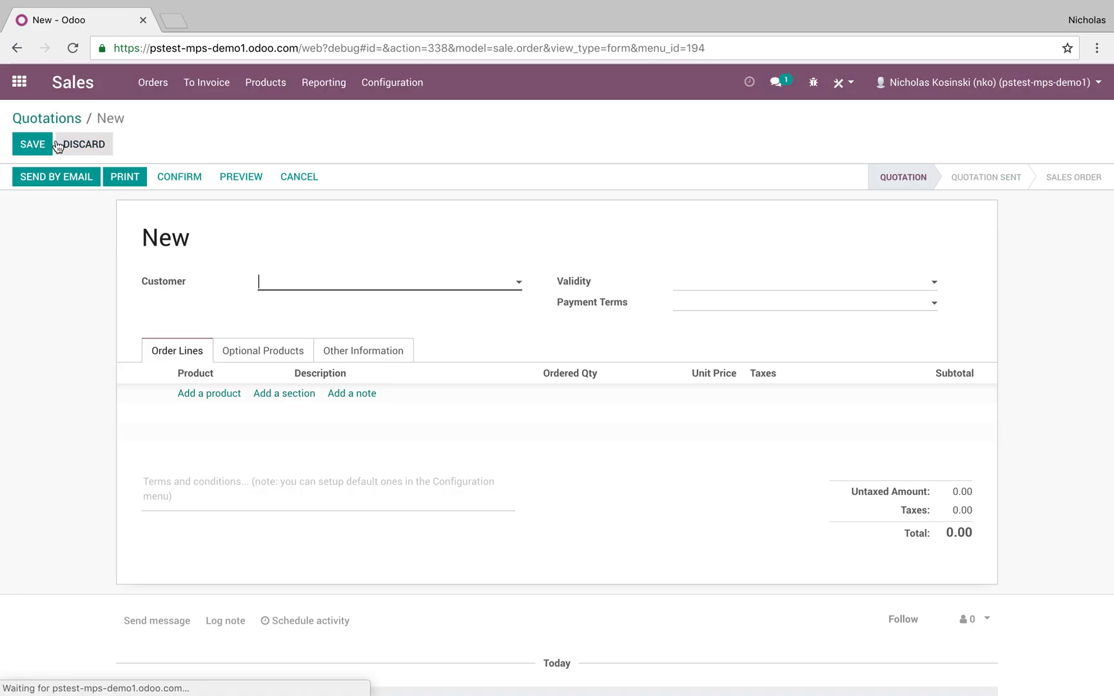
type("John Doe")
left_click(335, 301)
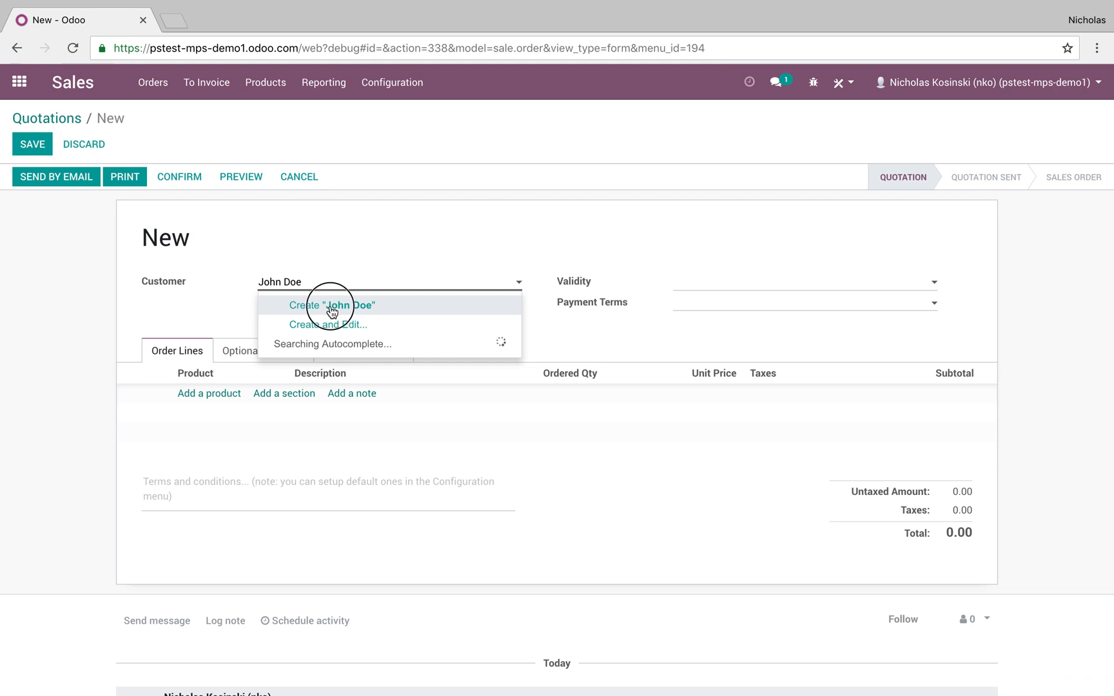
Step: Add an order line for Parent Product to the quotation and save it
left_click(237, 401)
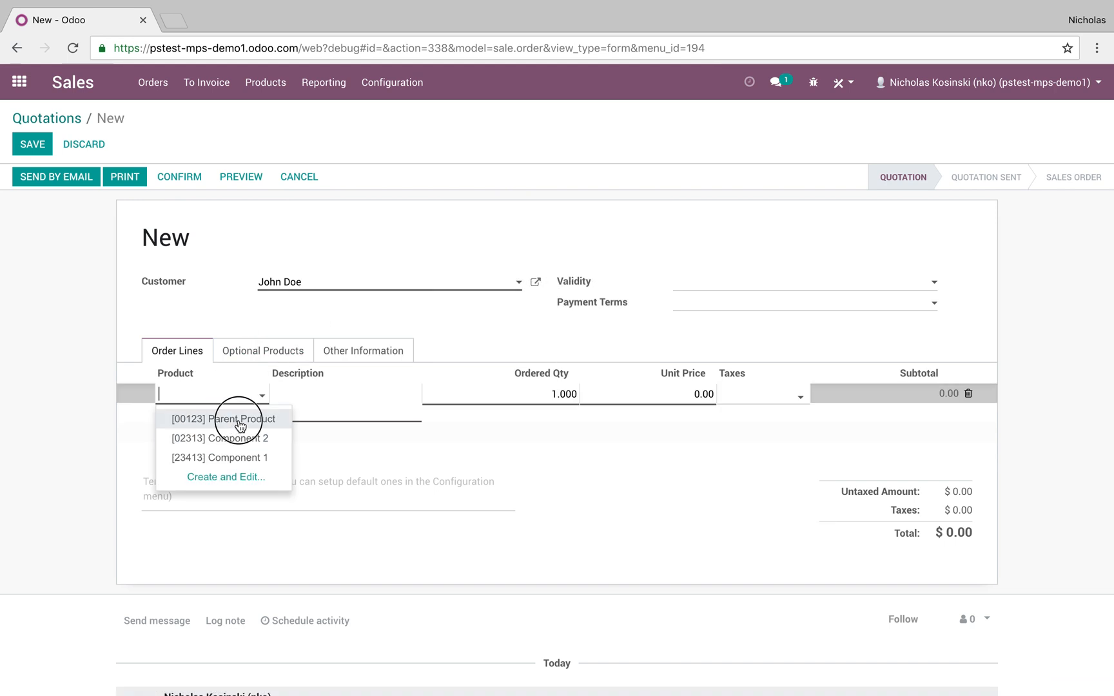
left_click(60, 403)
left_click(28, 143)
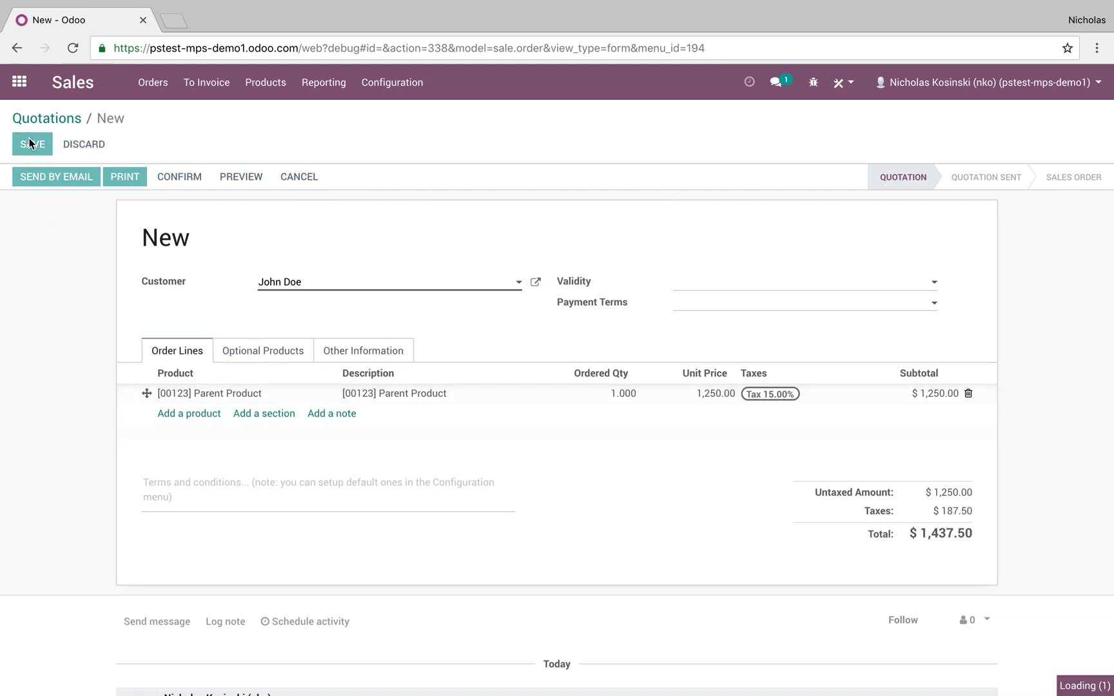
Step: Check the quotation's order date in its other information, and confirm the quotation as a sales order
left_click(381, 333)
left_click(355, 338)
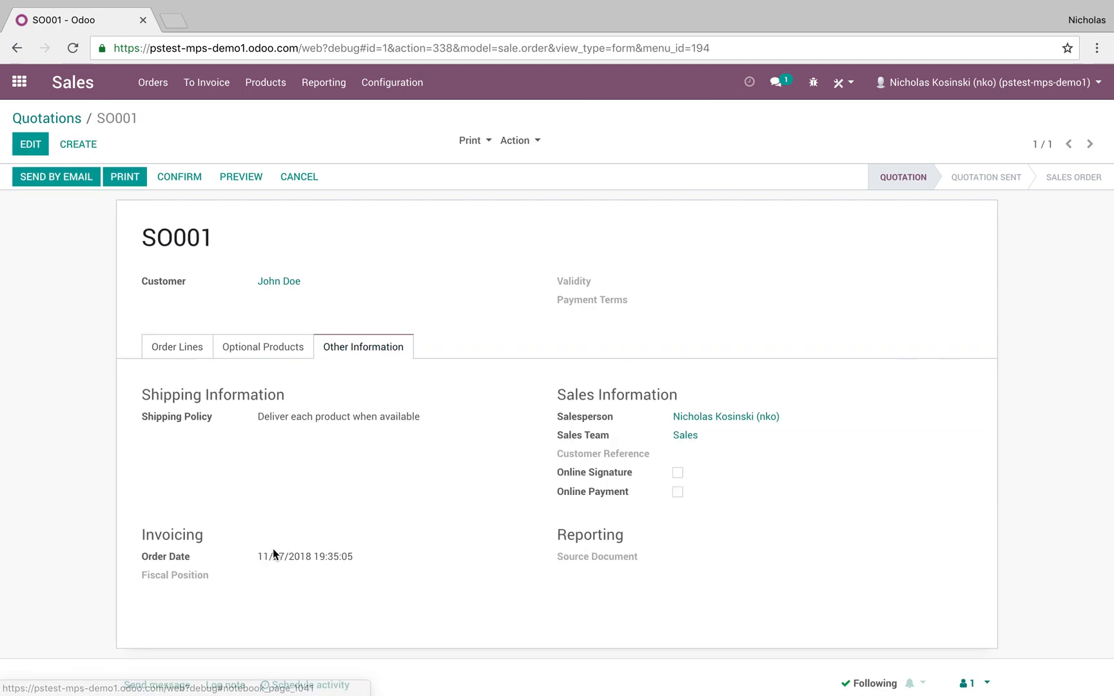
left_click_drag(259, 558, 310, 560)
left_click(191, 348)
left_click(188, 177)
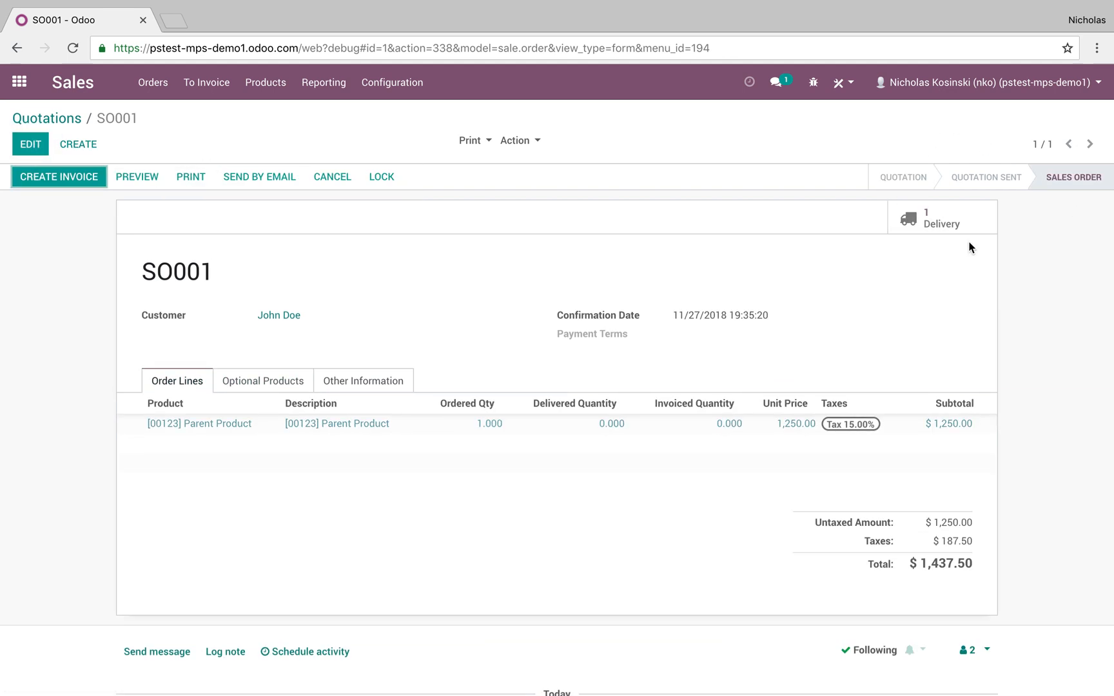
Step: Review the scheduled date of the sales order's delivery and the stock move details for Parent Product
left_click(949, 219)
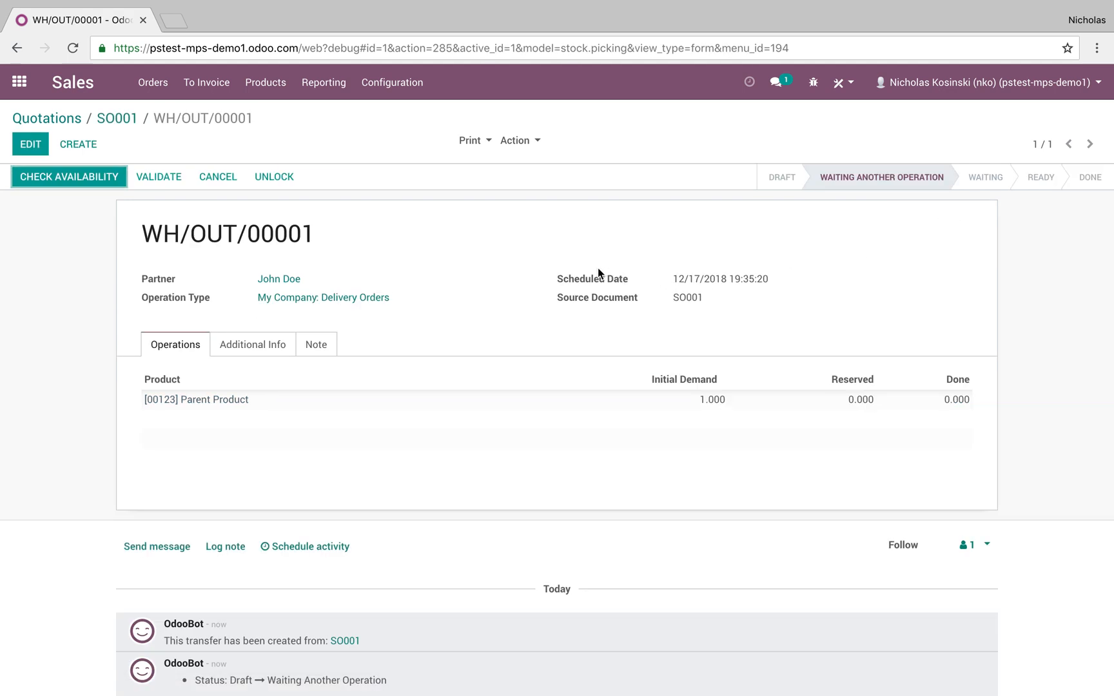
left_click_drag(671, 278, 727, 276)
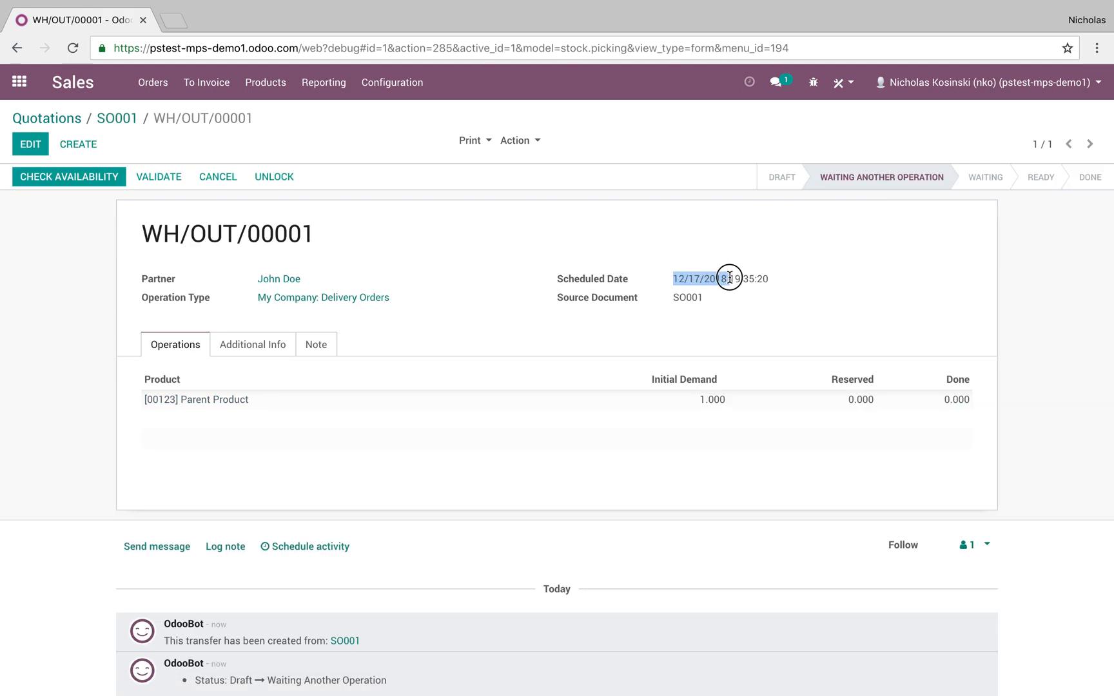
left_click(778, 281)
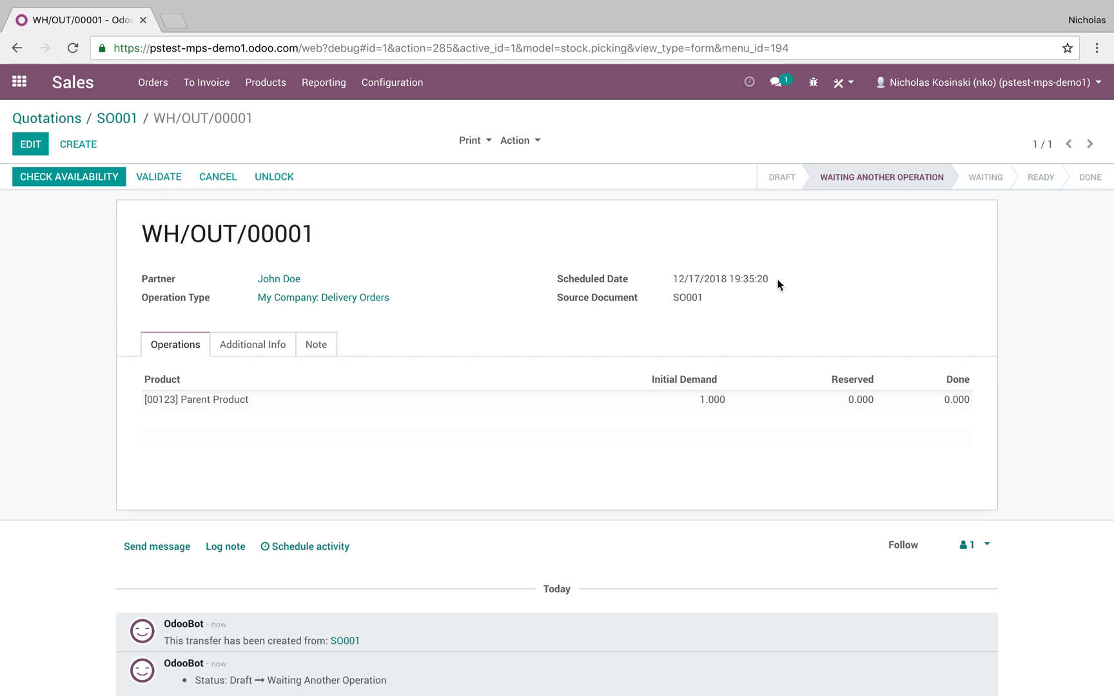
left_click(205, 400)
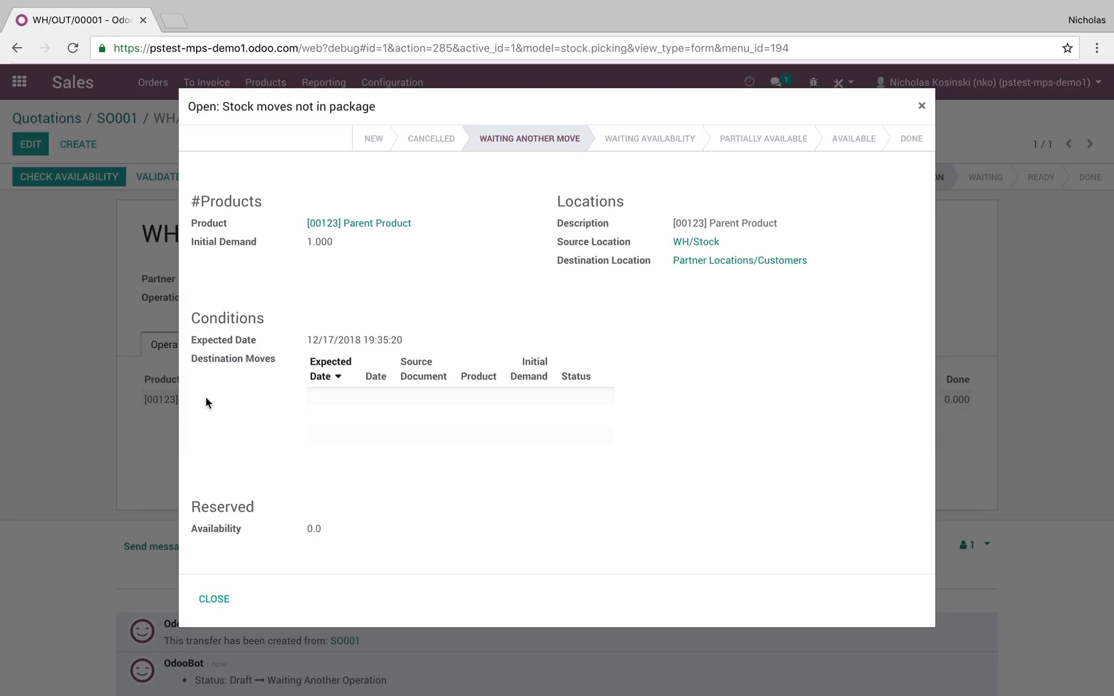
left_click(218, 603)
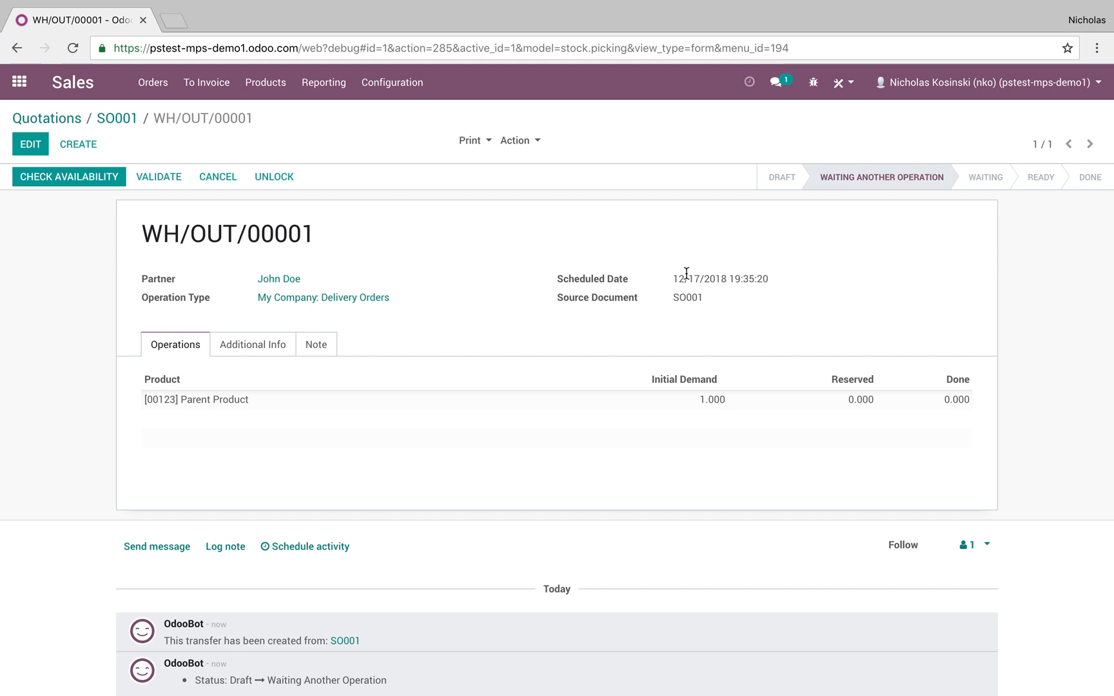
left_click_drag(673, 279, 703, 280)
Step: Open the manufacturing order for Parent Product and review its deadline start and consumed materials
left_click(24, 83)
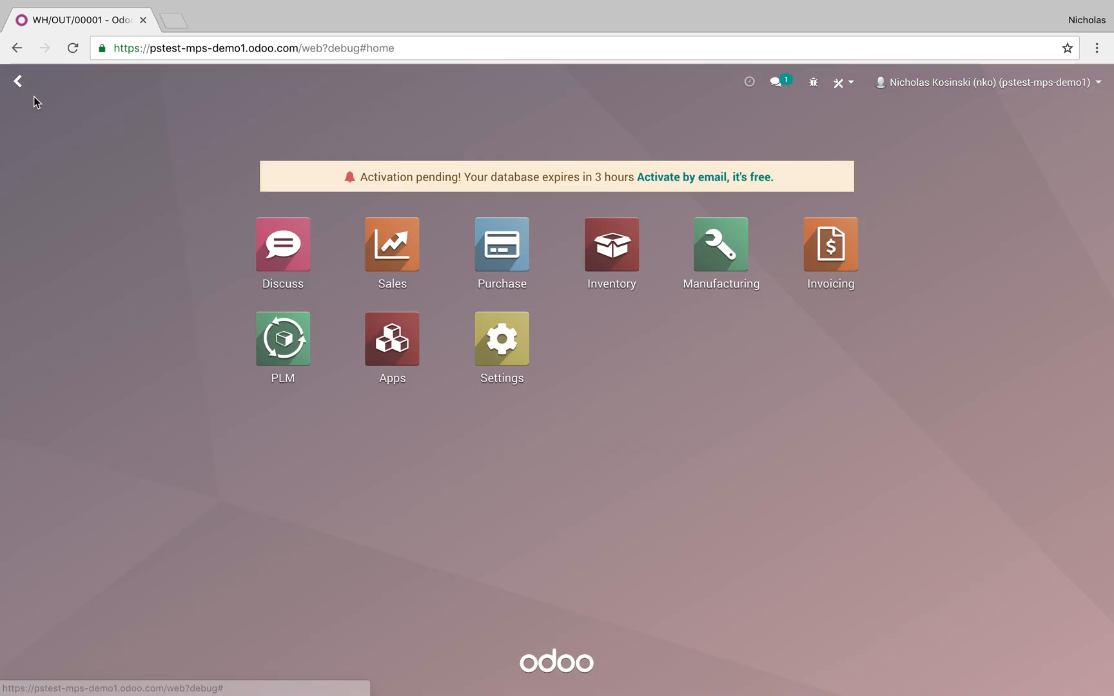
left_click(721, 255)
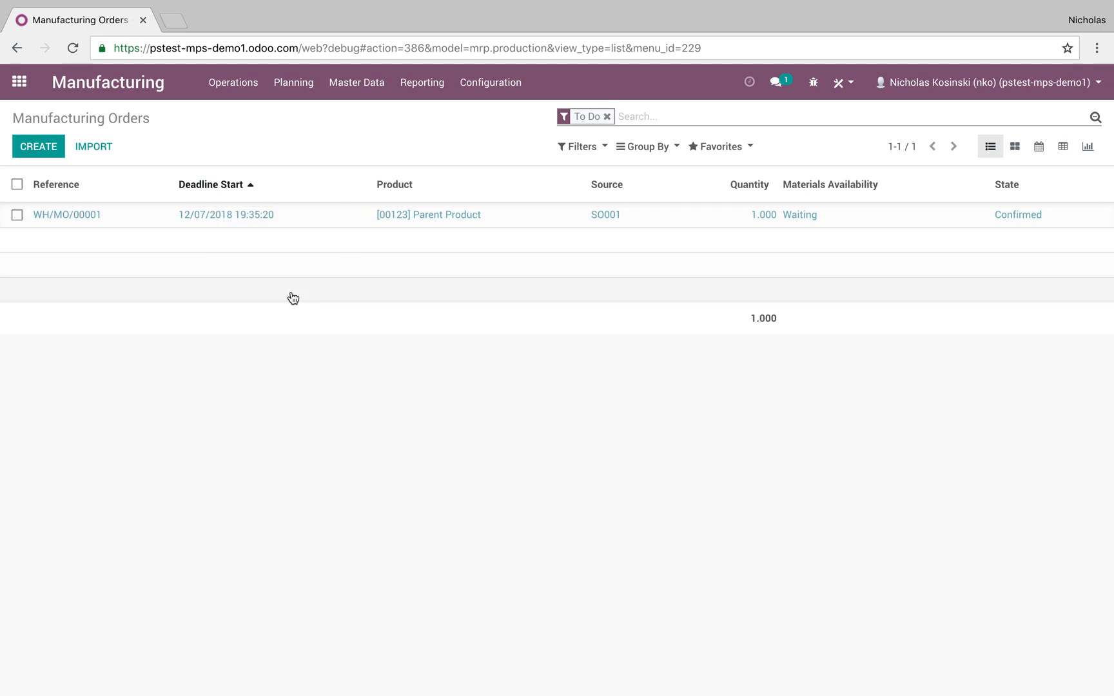
left_click(314, 215)
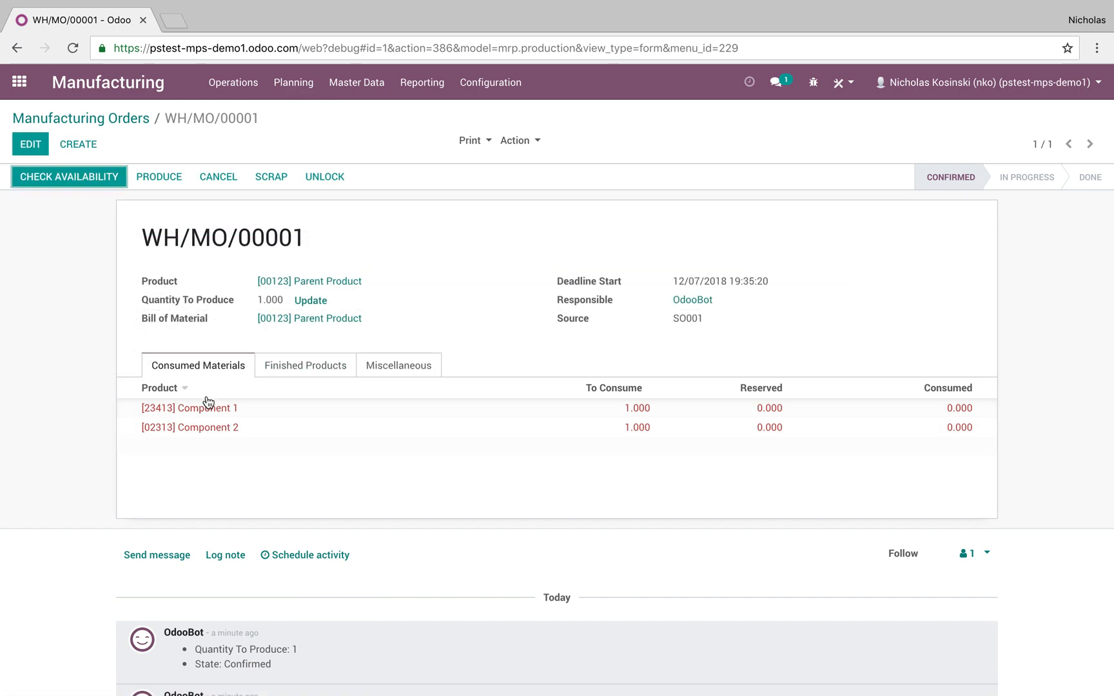
Step: Check Vendor X's delivery lead time in the purchase details of Component 1
left_click(138, 119)
left_click(357, 83)
left_click(369, 123)
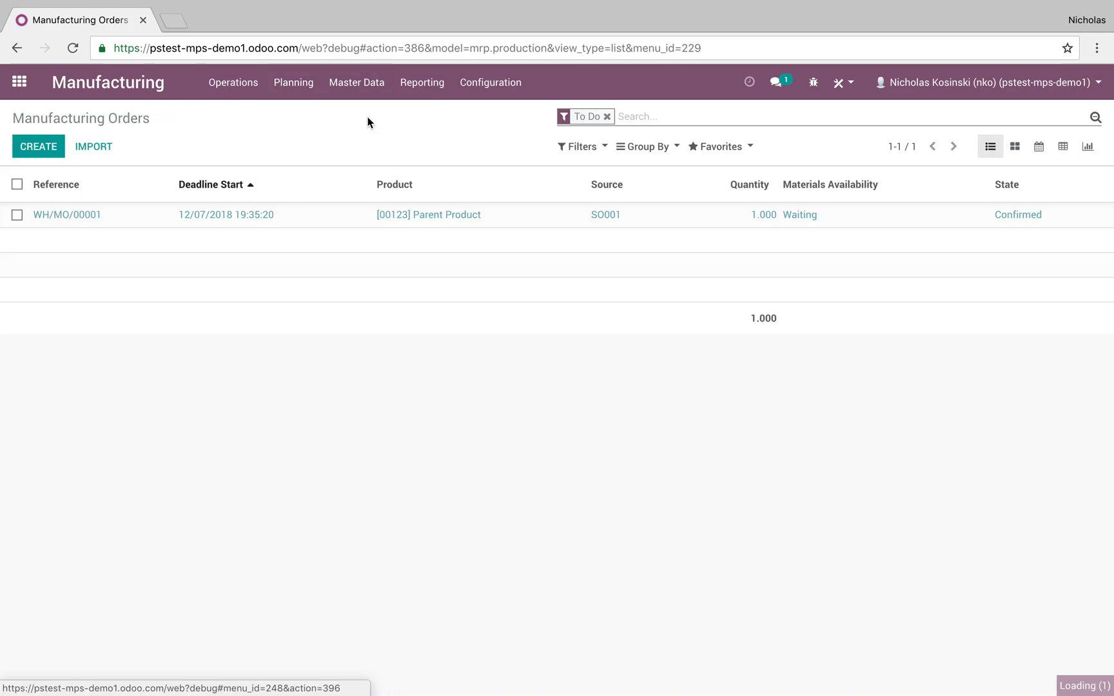
left_click(228, 205)
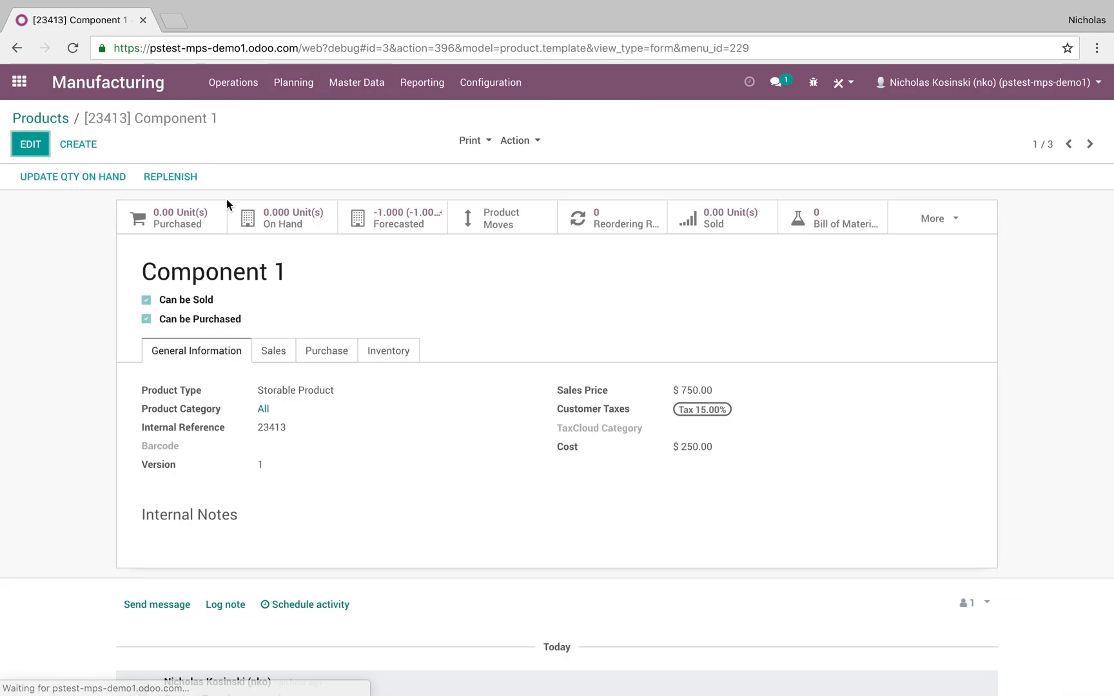
left_click(309, 348)
left_click(233, 445)
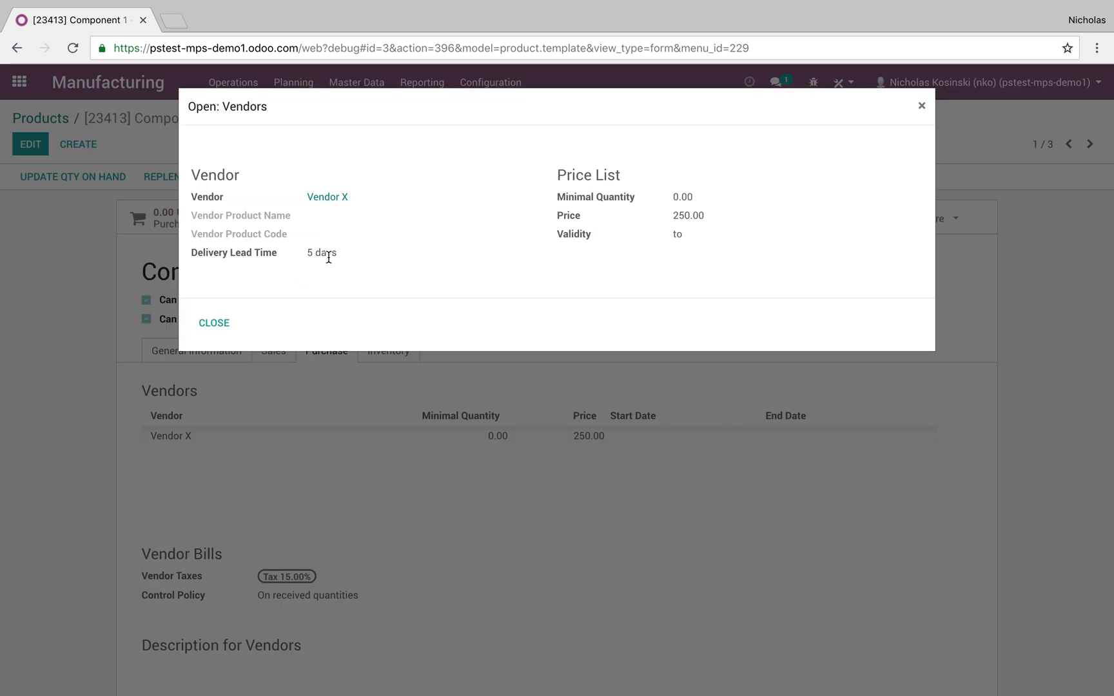
left_click(214, 323)
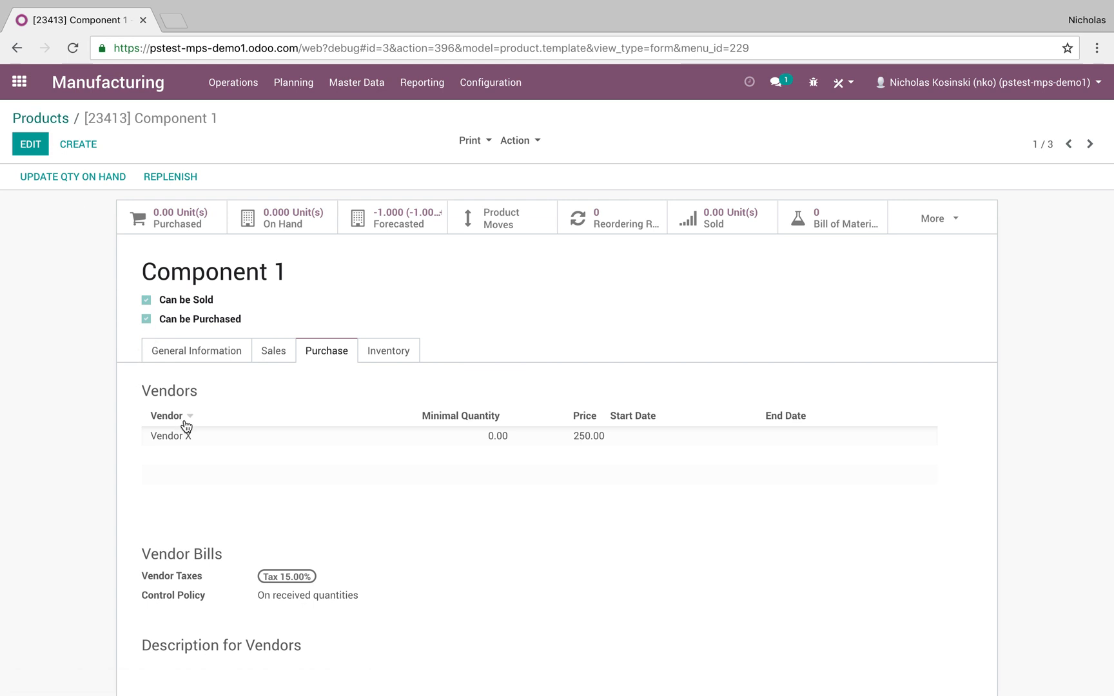
mouse_move(186, 427)
Step: Review the order and scheduled dates on Vendor X's request for quotation for both components, and confirm the order
left_click(17, 81)
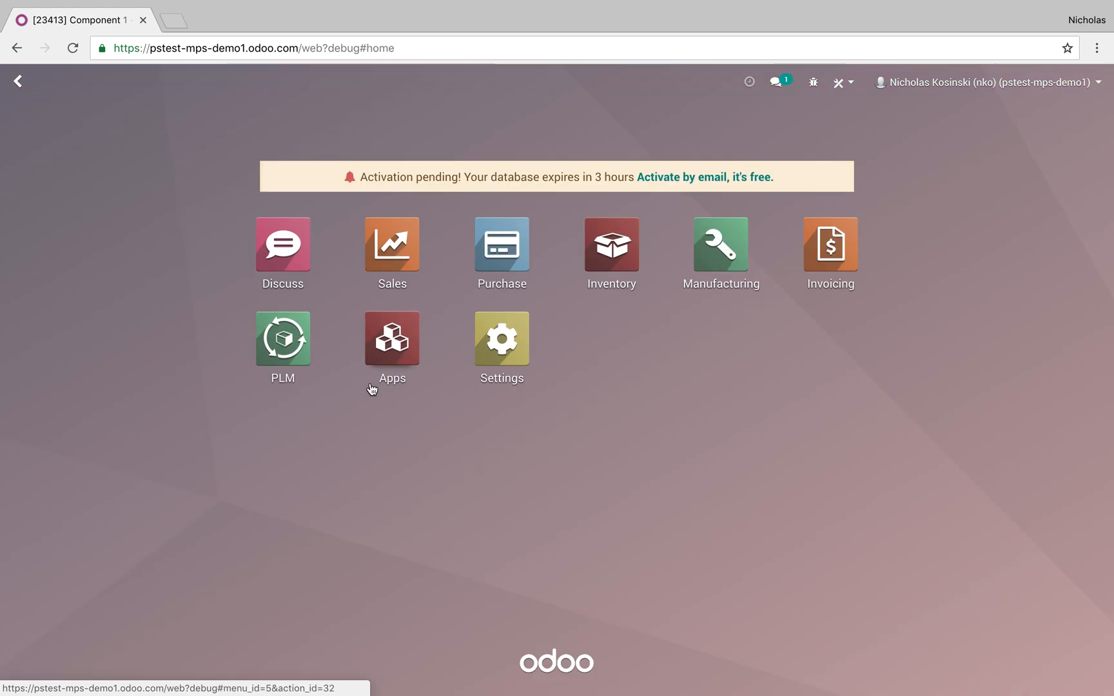
left_click(512, 255)
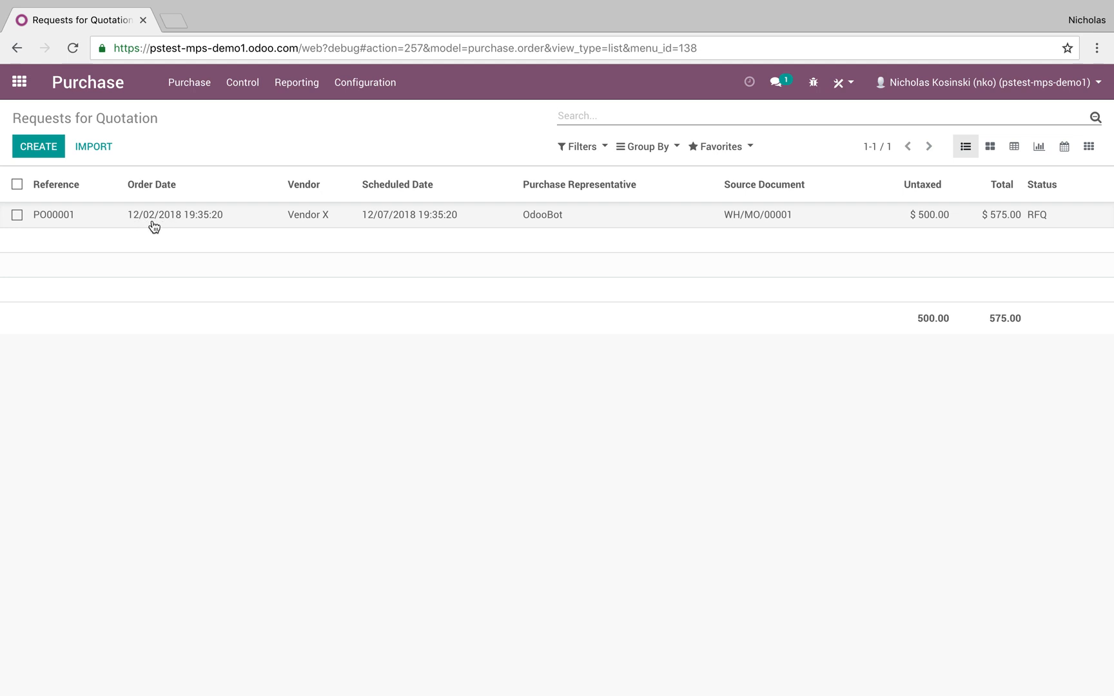
left_click(387, 223)
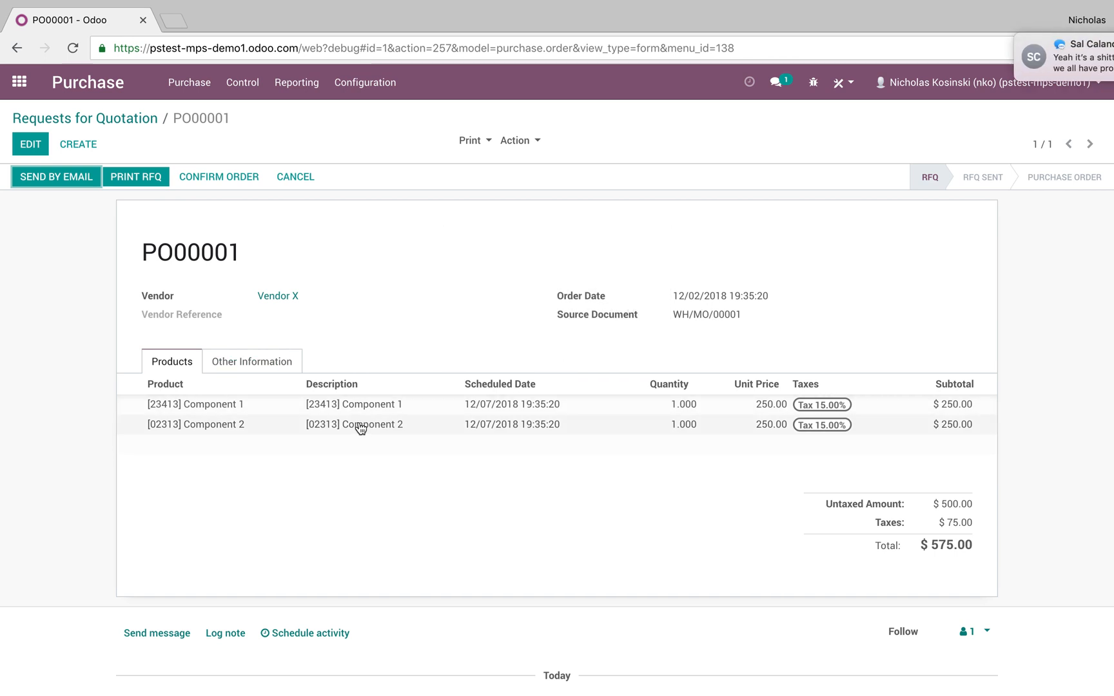
mouse_move(361, 428)
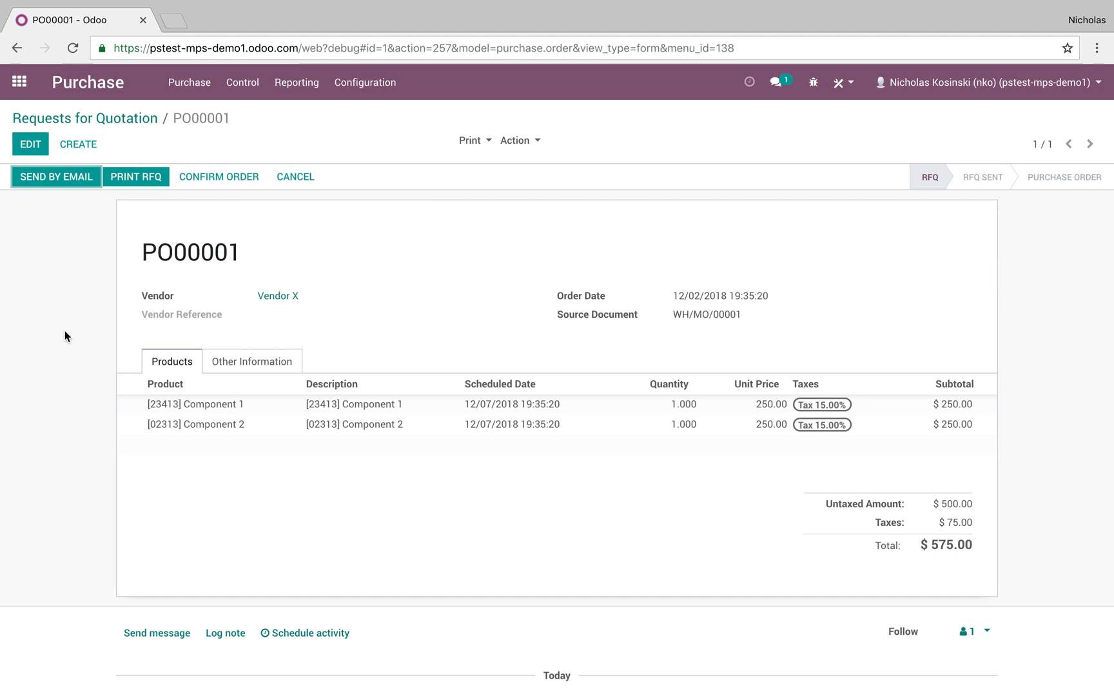
left_click(223, 183)
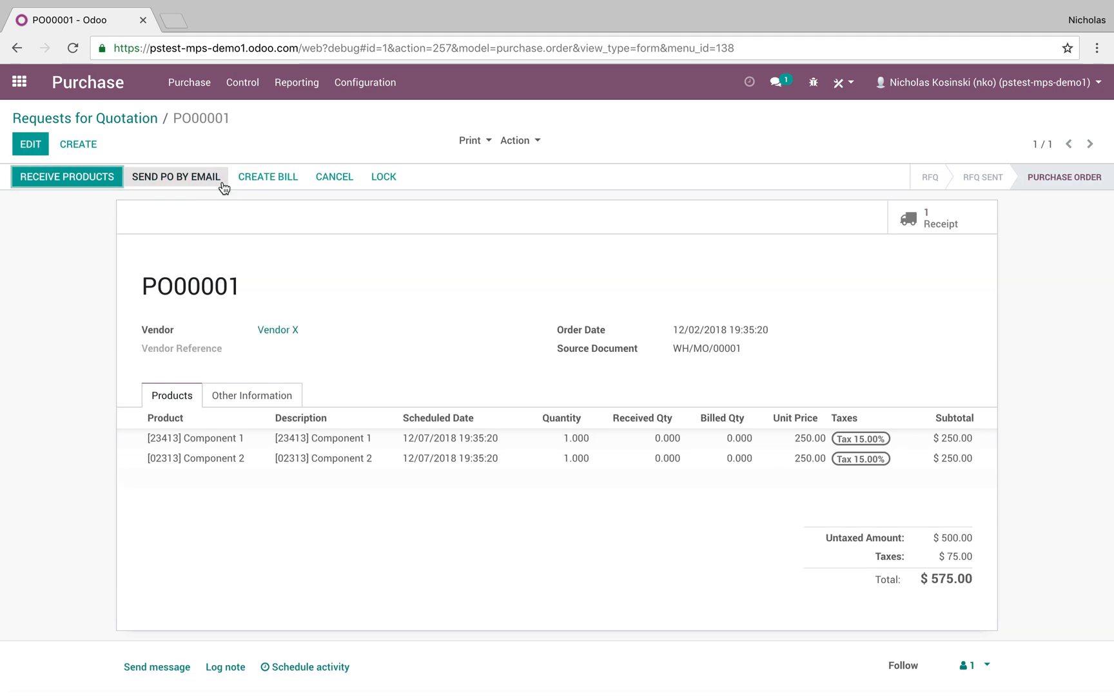
Step: Receive the full quantities of Component 1 and Component 2, validate the receipt, and return to the purchase order
left_click(119, 181)
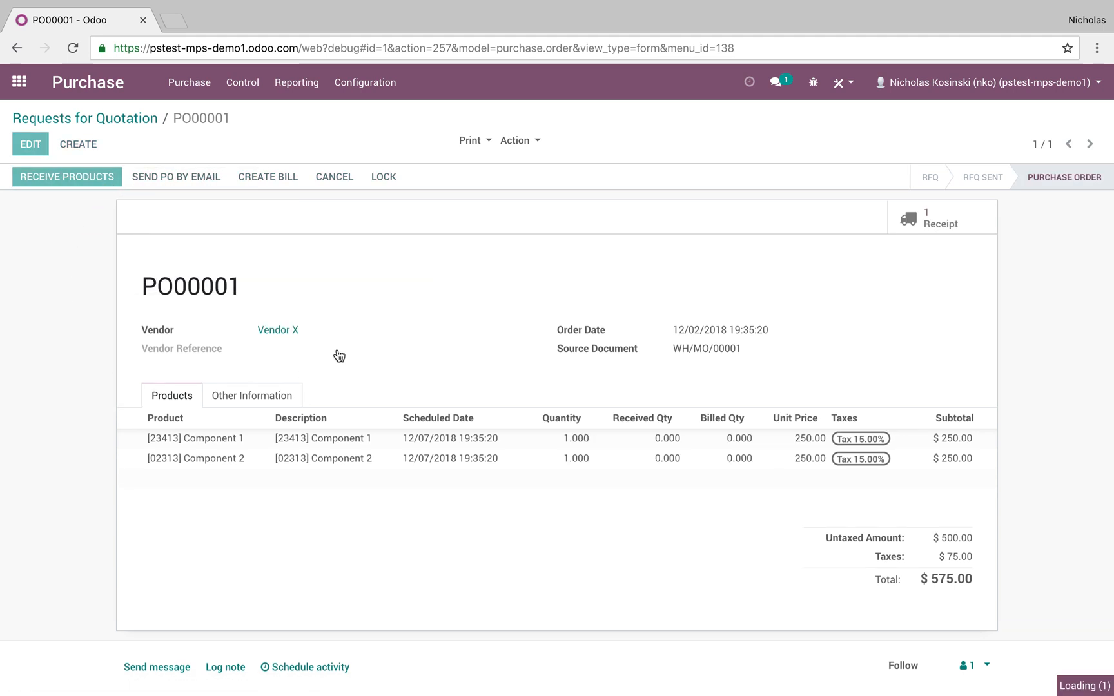
left_click(42, 177)
left_click(218, 229)
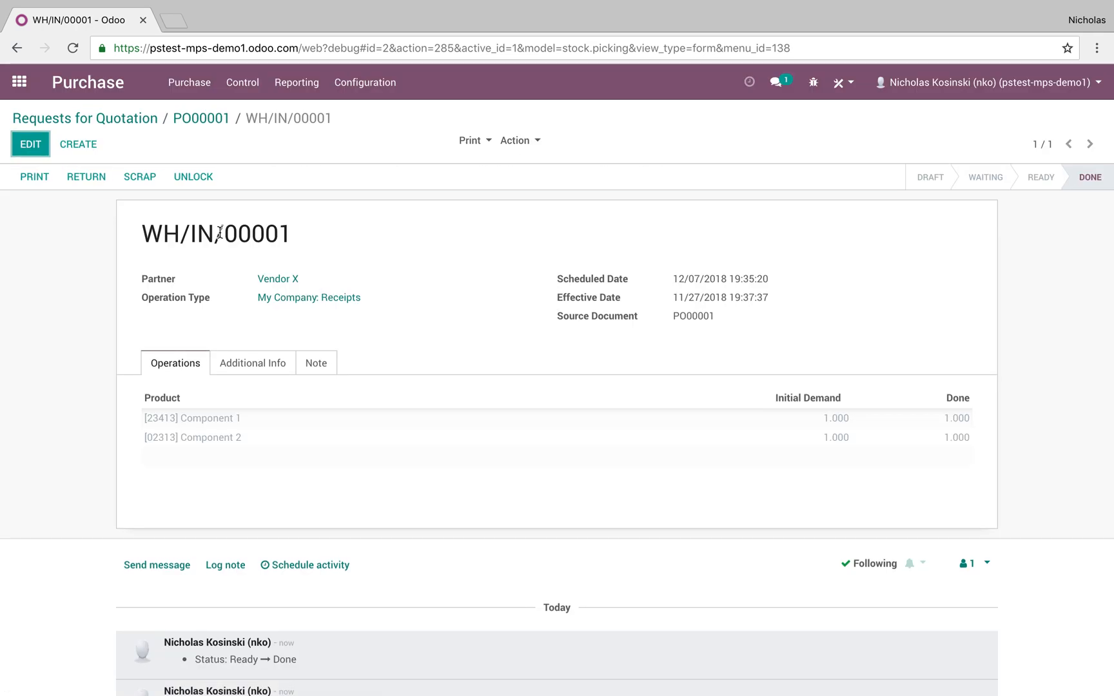
left_click(216, 119)
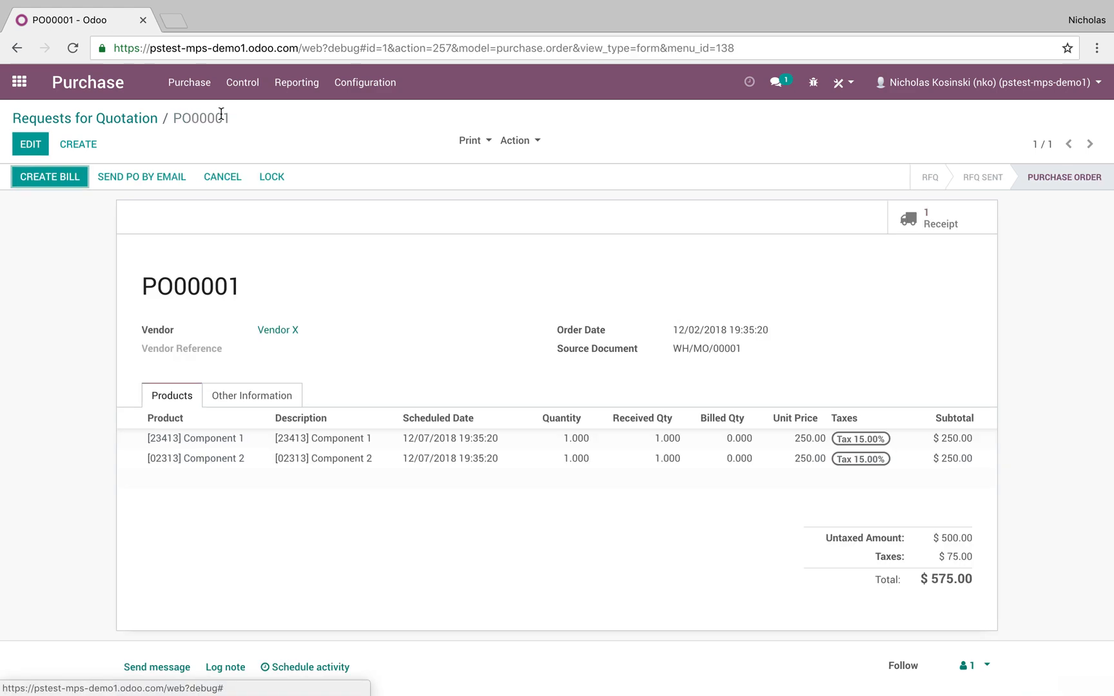
Step: Record production of Parent Product on its manufacturing order and mark the order as done
left_click(20, 84)
type("ma")
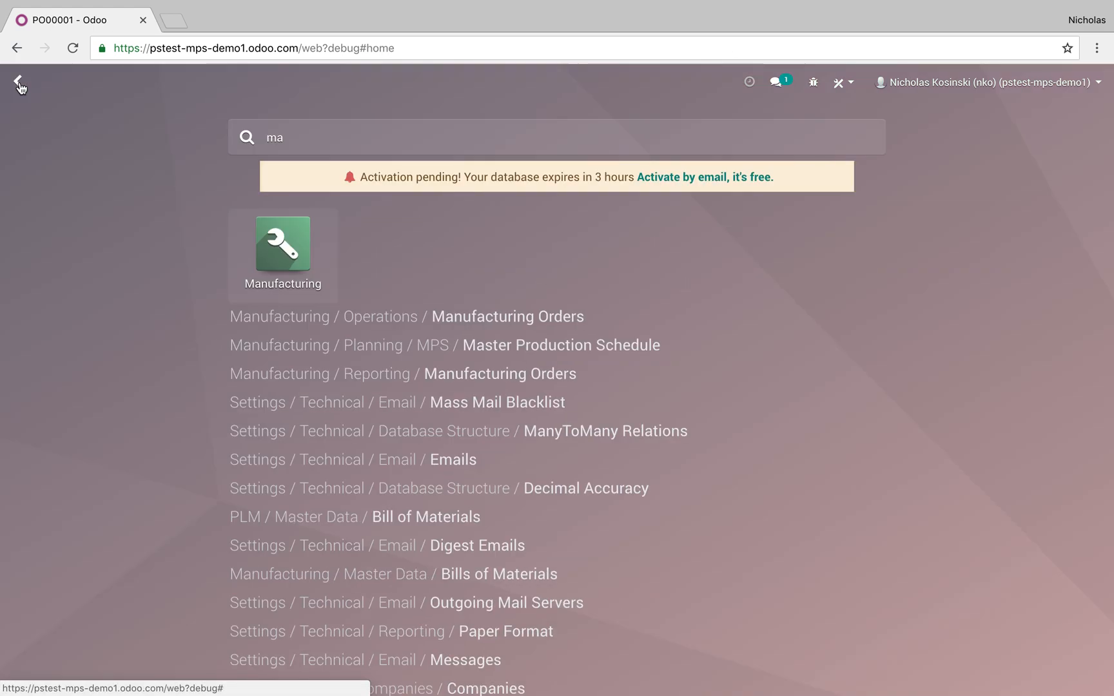
key("Return")
left_click(300, 219)
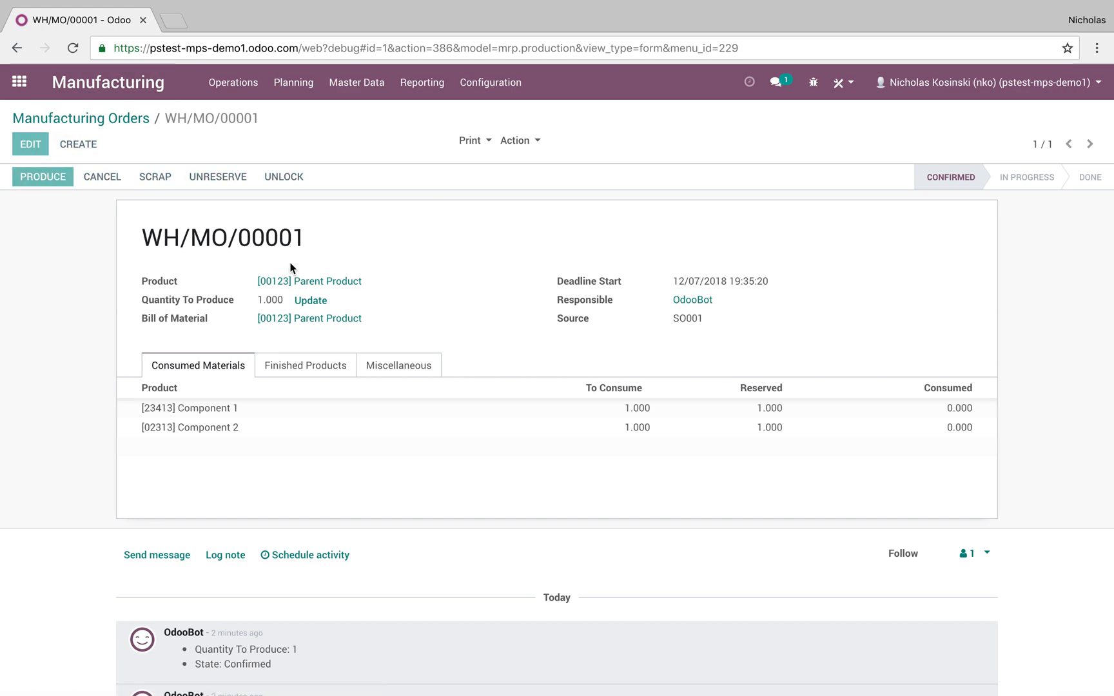
left_click(43, 177)
left_click(254, 383)
left_click(68, 175)
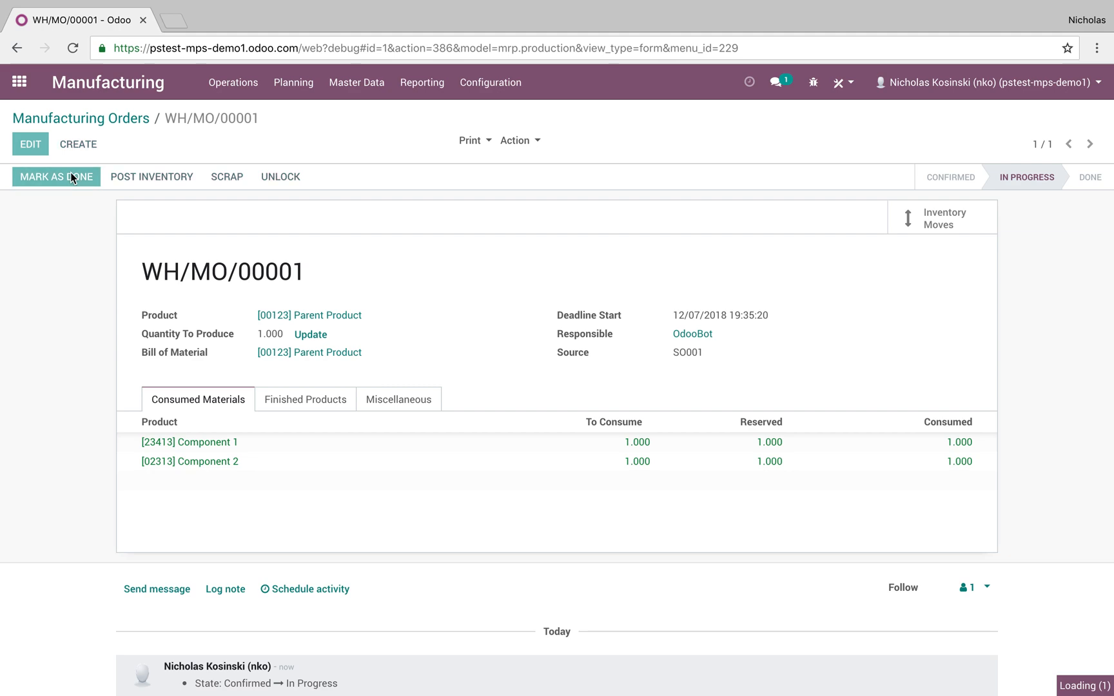
Step: Open the pending delivery order for Parent Product in Inventory and validate it, processing all reserved quantities
left_click(19, 82)
left_click(612, 244)
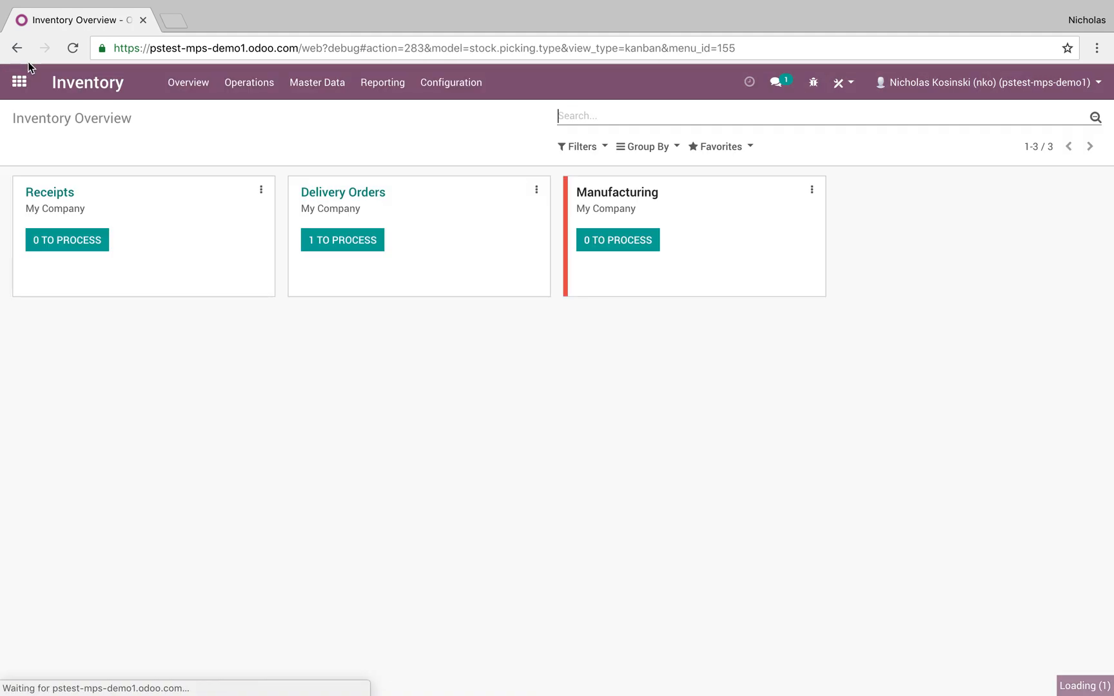
left_click(362, 241)
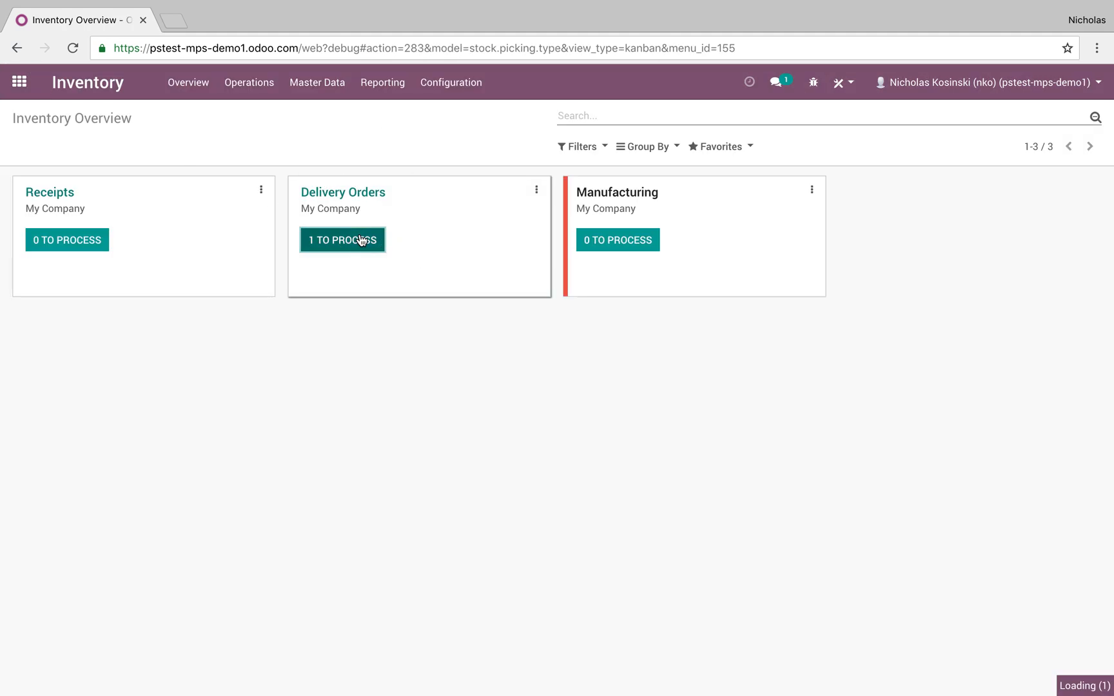
left_click(430, 211)
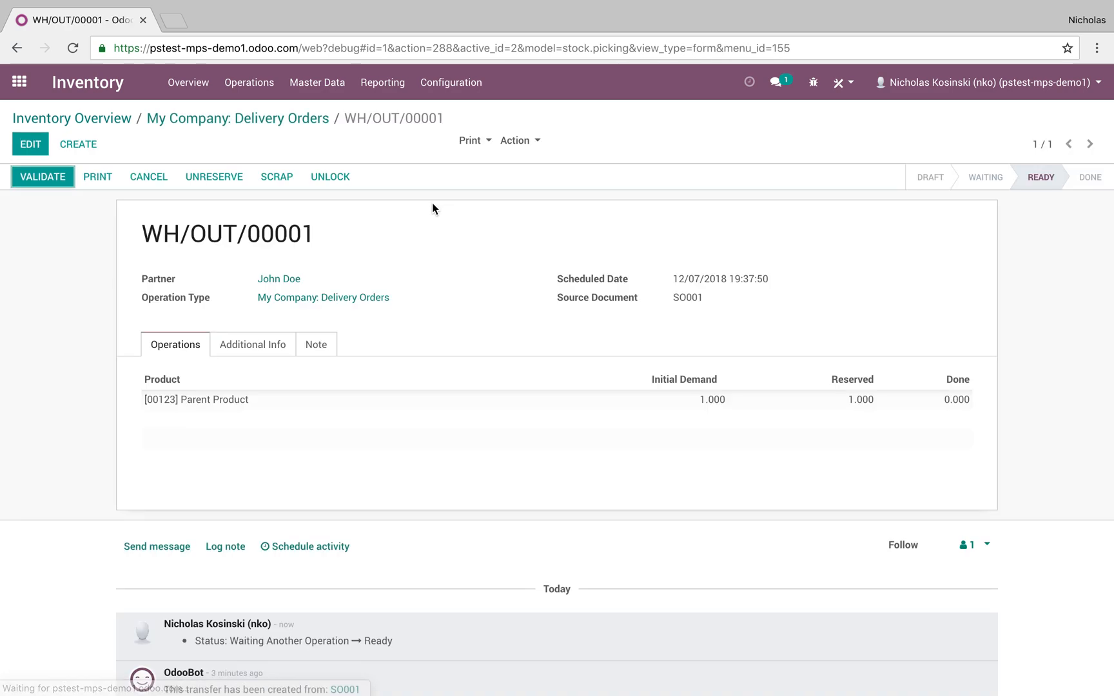
left_click(42, 179)
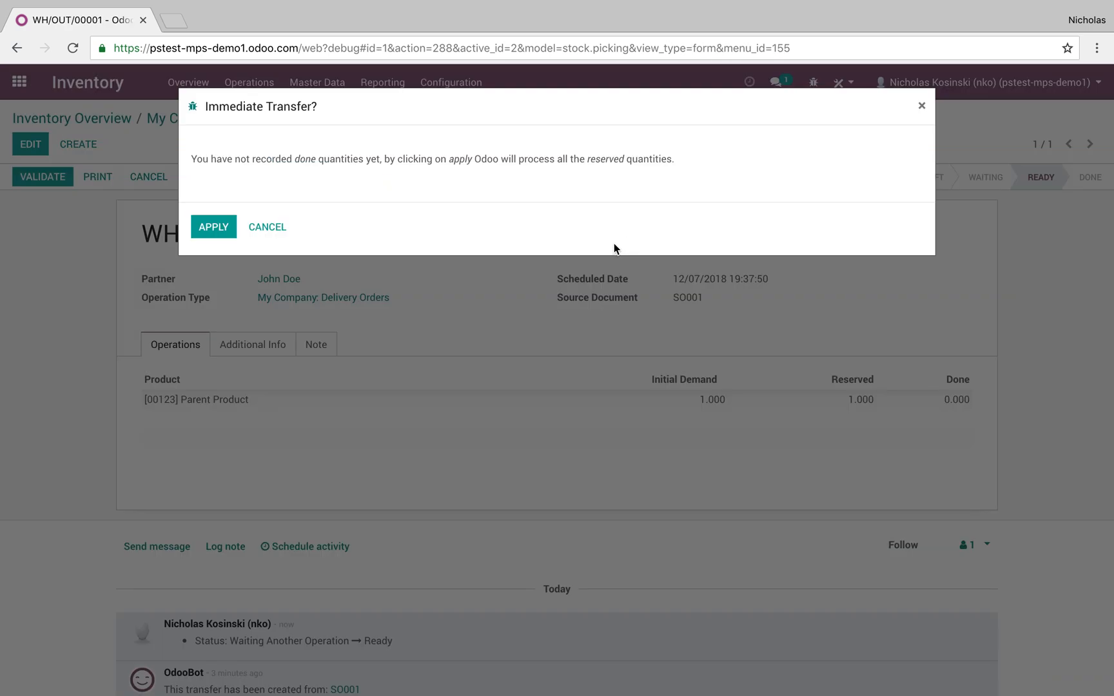
left_click(206, 229)
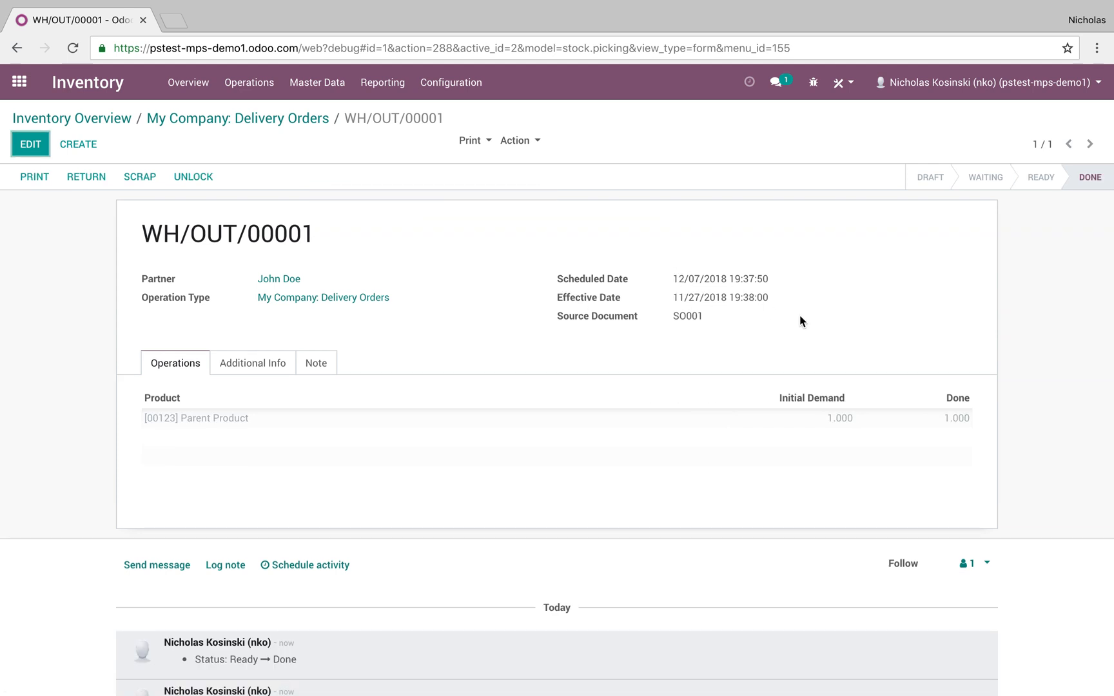
Step: Add Parent Product to the Master Production Schedule in Manufacturing
left_click(14, 84)
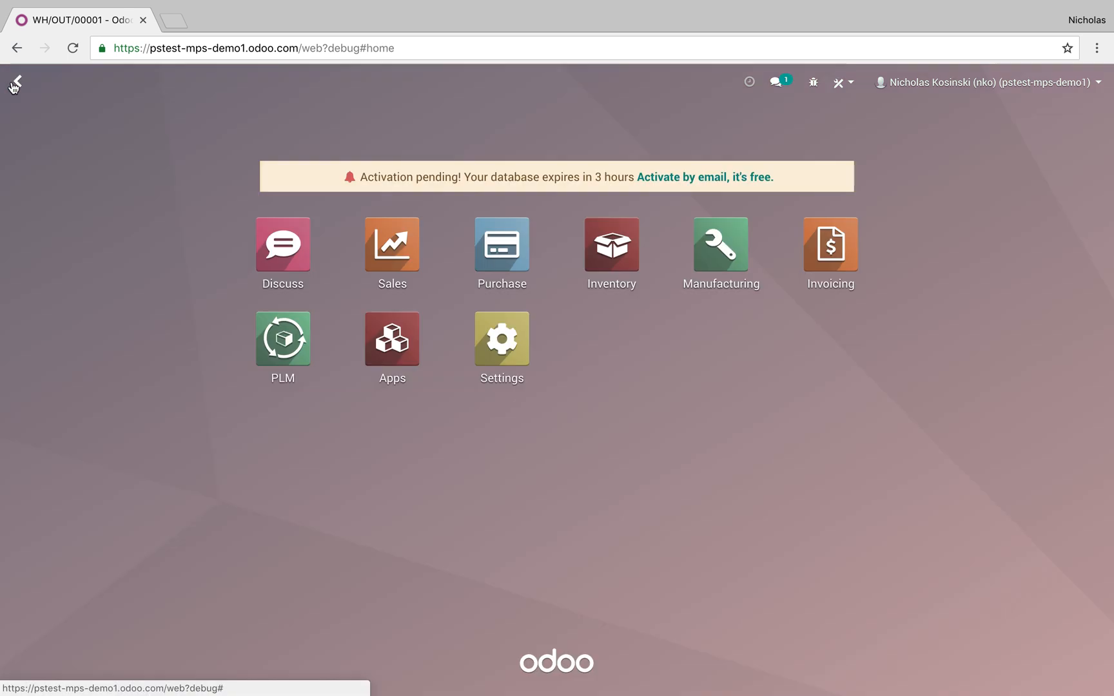
left_click(703, 258)
left_click(360, 91)
mouse_move(311, 91)
left_click(311, 134)
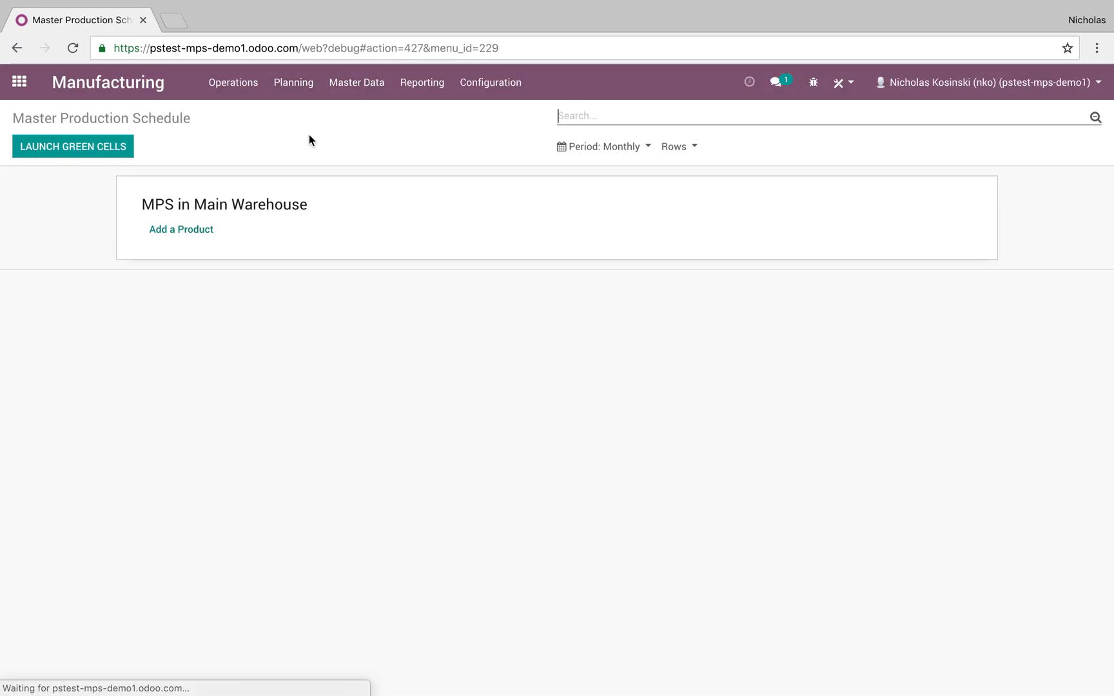
left_click(179, 231)
left_click(370, 170)
left_click(385, 191)
left_click(240, 239)
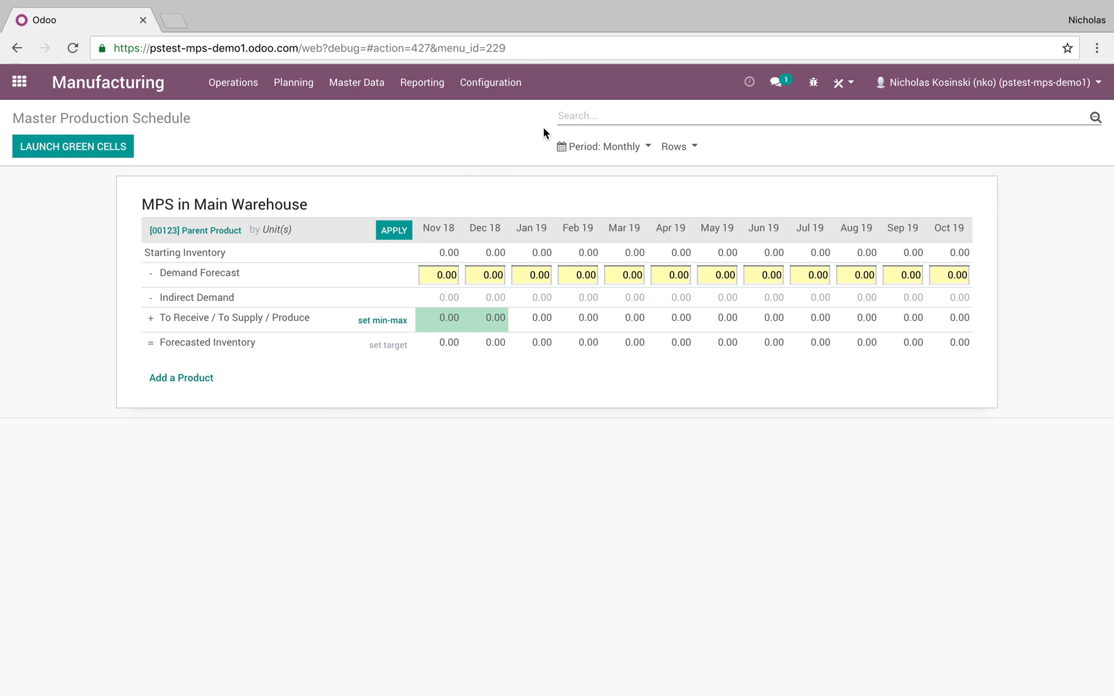
Step: View the production schedule by week and by day, and return it to monthly periods
left_click(592, 148)
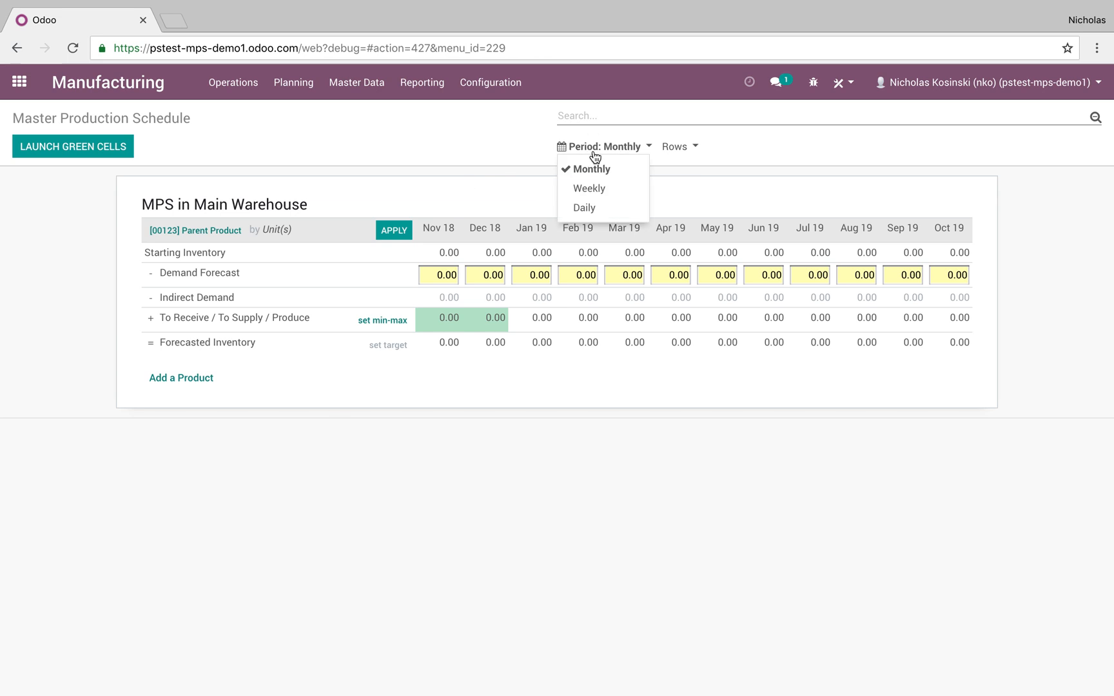
left_click(599, 188)
left_click(631, 148)
left_click(626, 207)
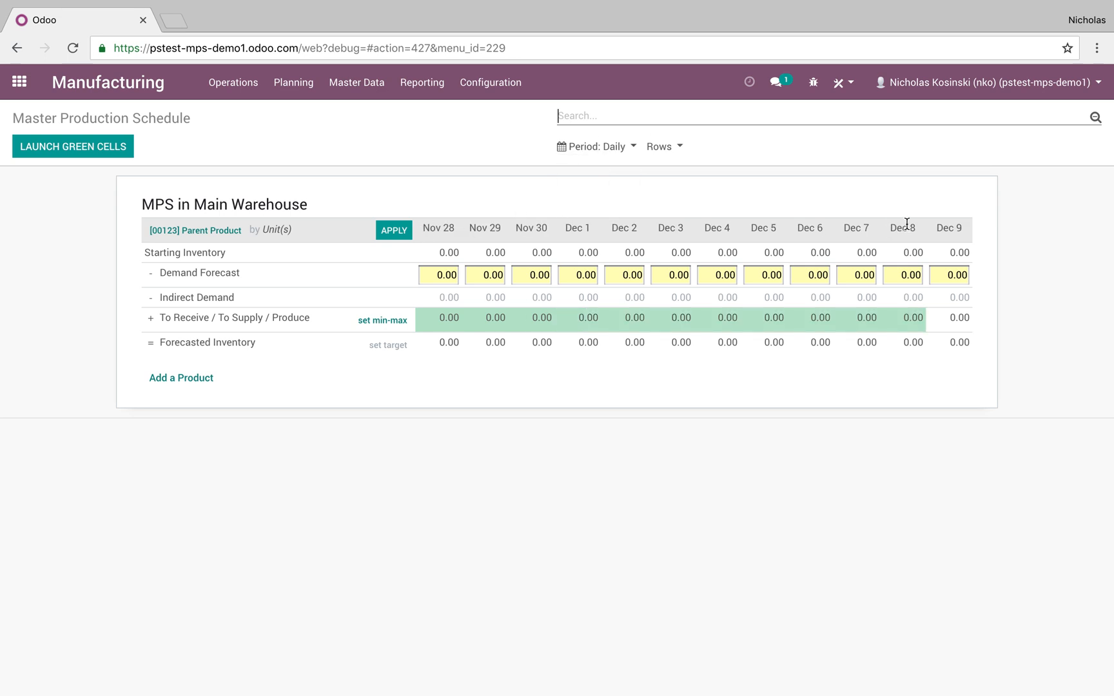
left_click(623, 147)
left_click(623, 162)
Step: Toggle the Forecast Inventory and Indirect Demand rows of the schedule off and back on
left_click(683, 150)
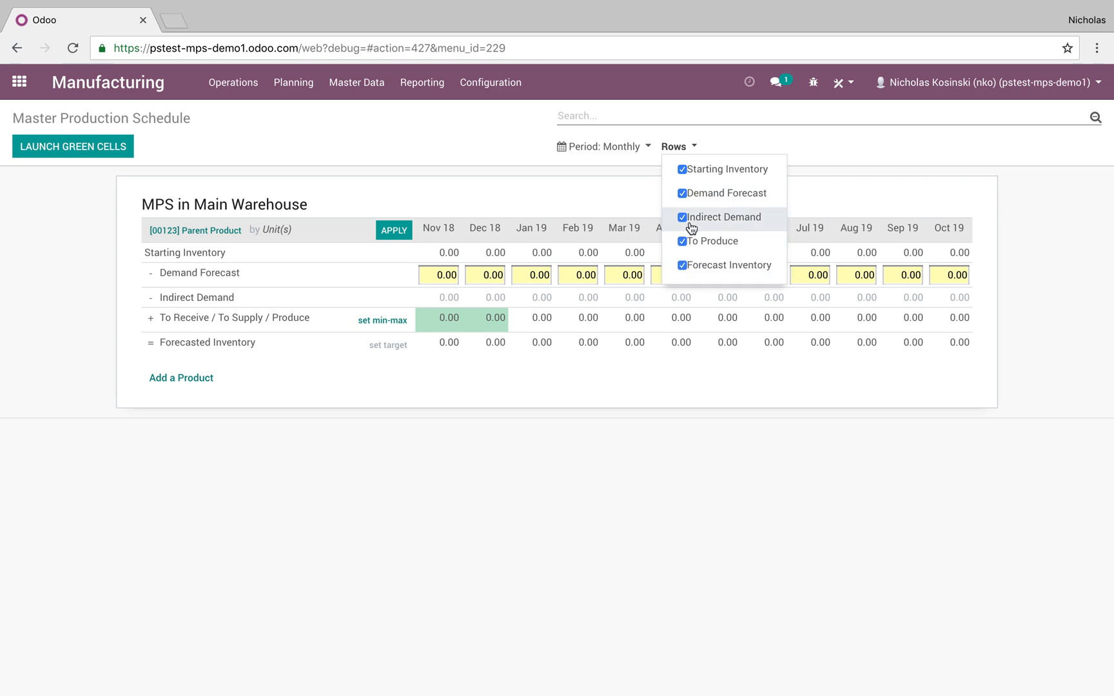
left_click(699, 263)
left_click(699, 262)
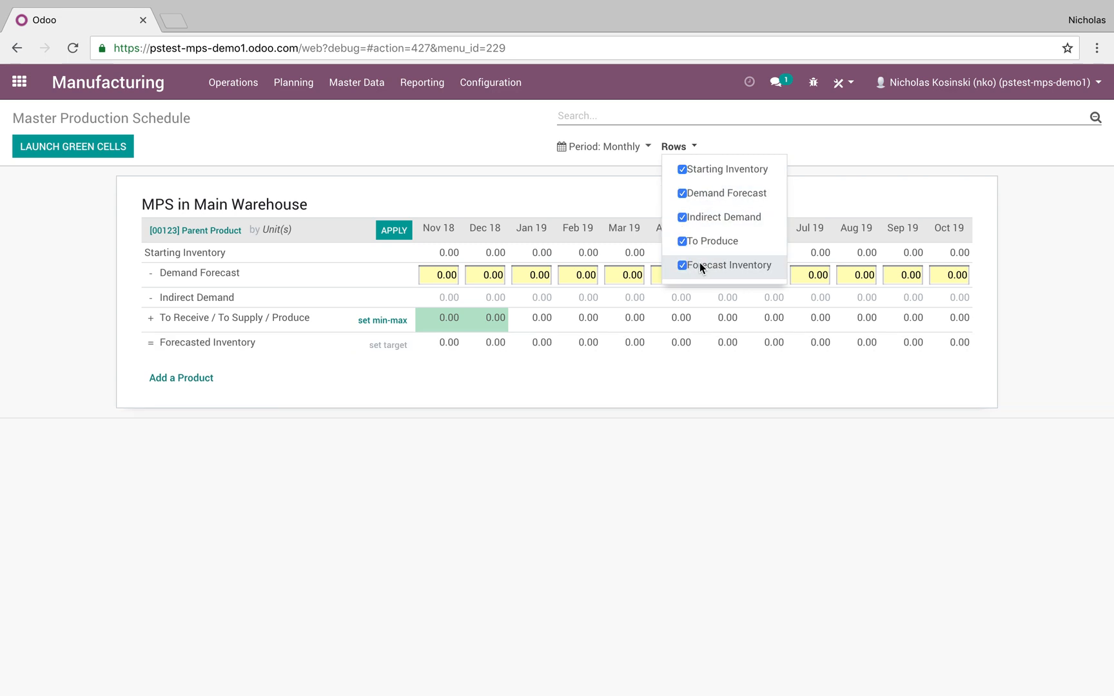
left_click(707, 218)
left_click(708, 219)
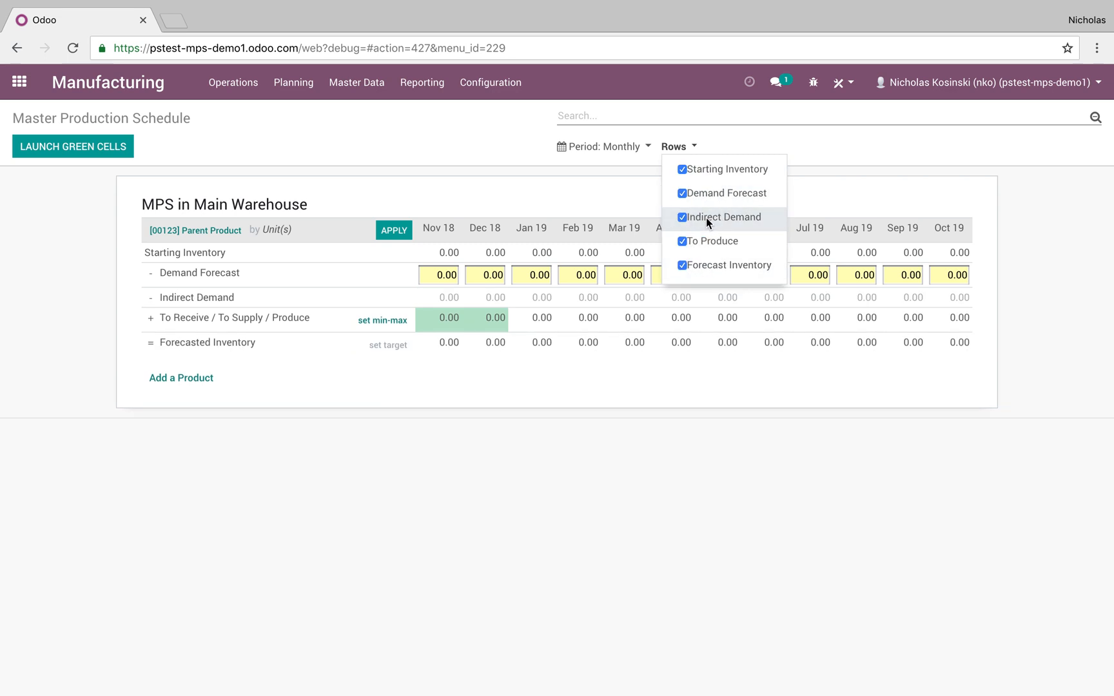
left_click(575, 188)
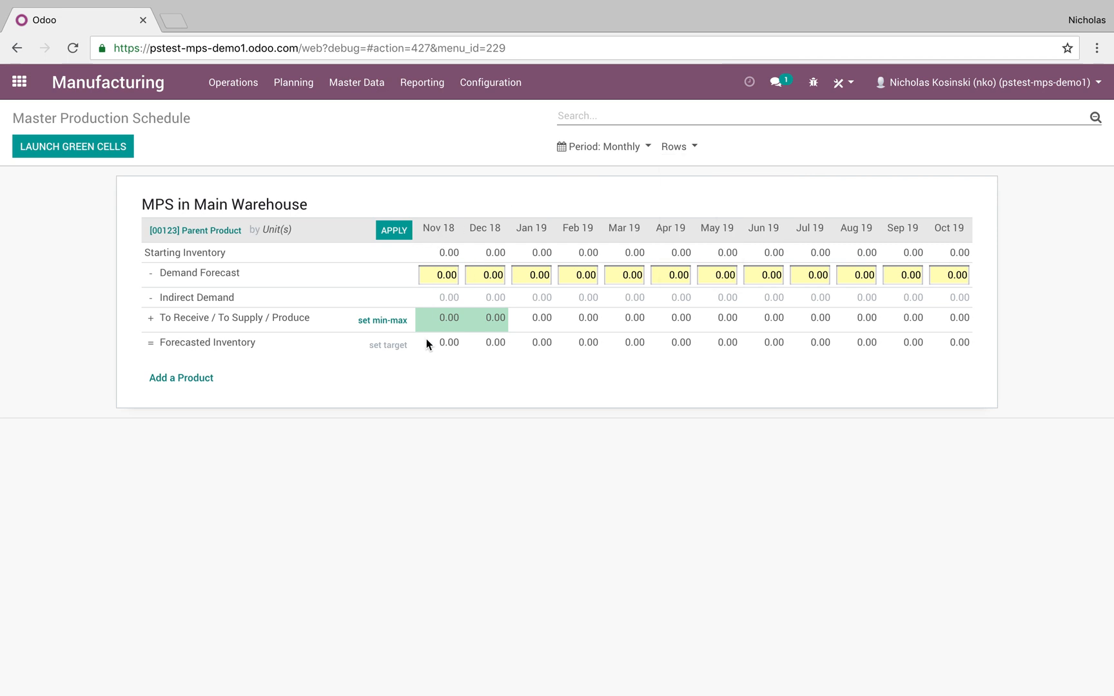
Step: Compare the demand forecast cells of Parent Product across monthly, weekly and daily periods, ending on monthly
left_click(431, 281)
left_click(609, 147)
left_click(610, 178)
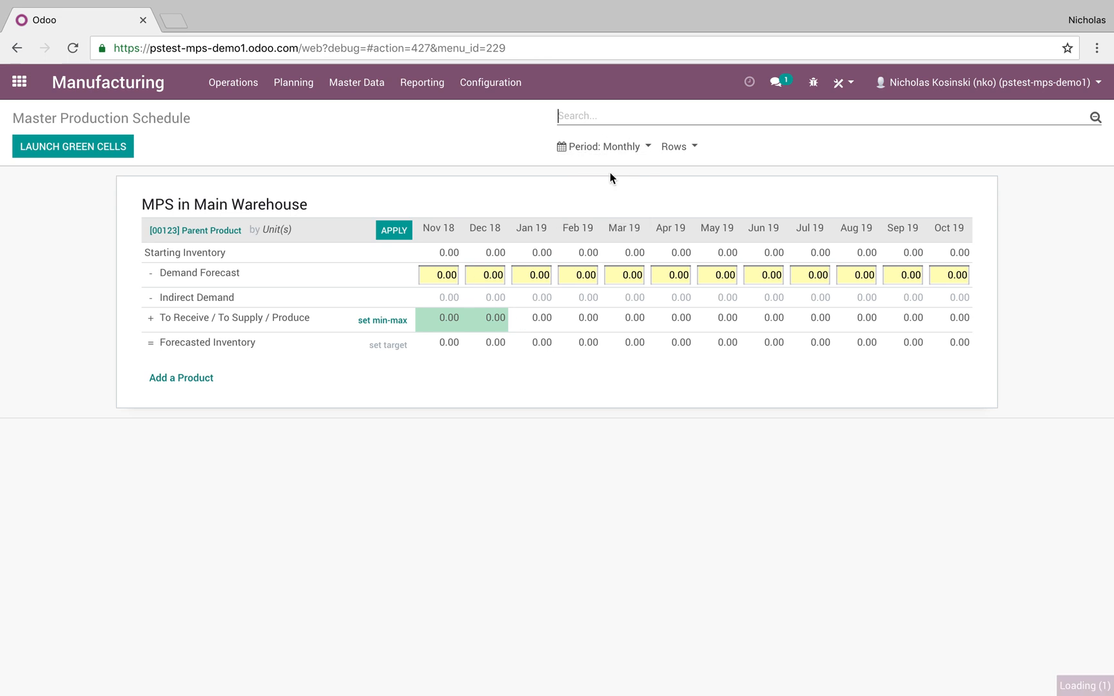
left_click(610, 148)
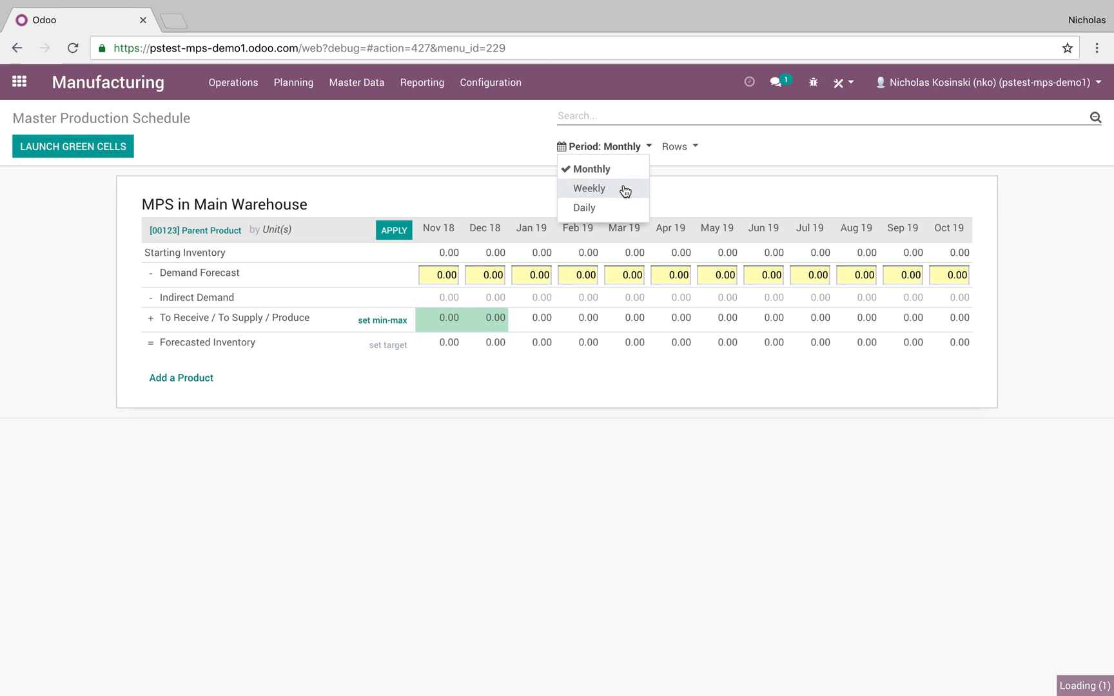
left_click(589, 189)
left_click(610, 146)
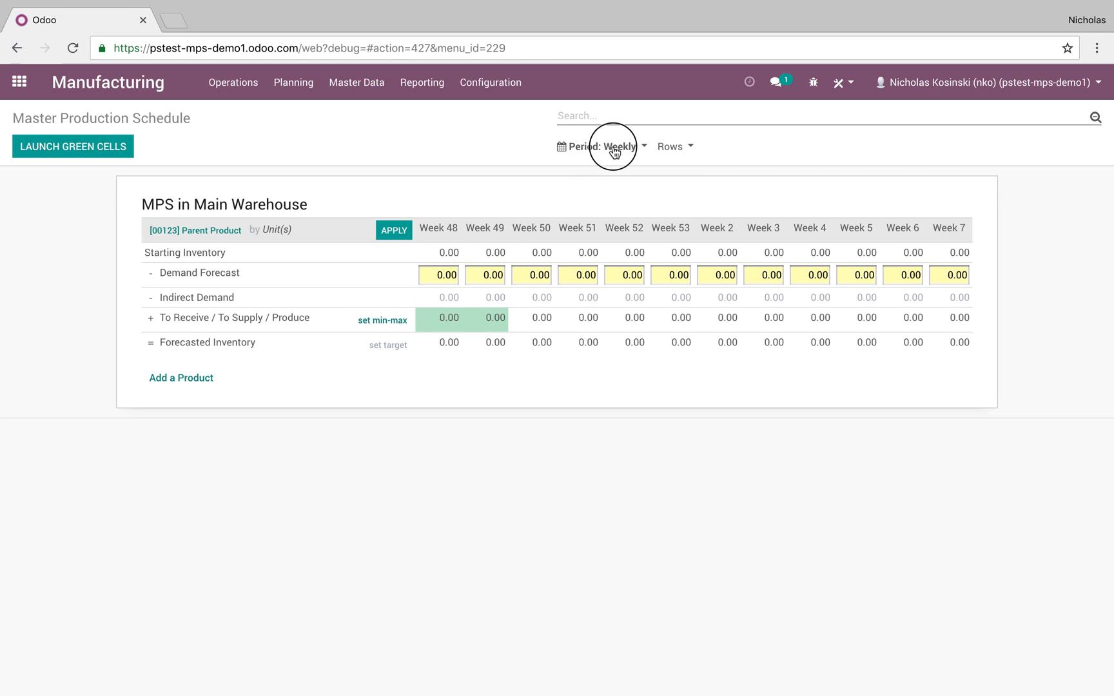
left_click(611, 205)
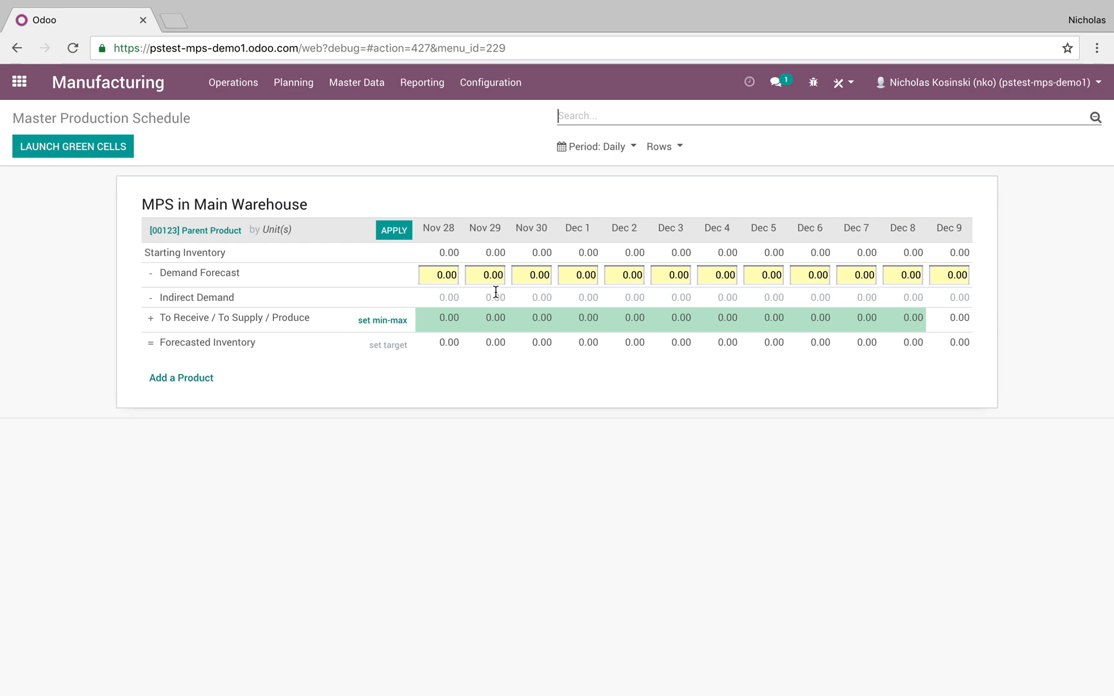
left_click(598, 146)
left_click(599, 170)
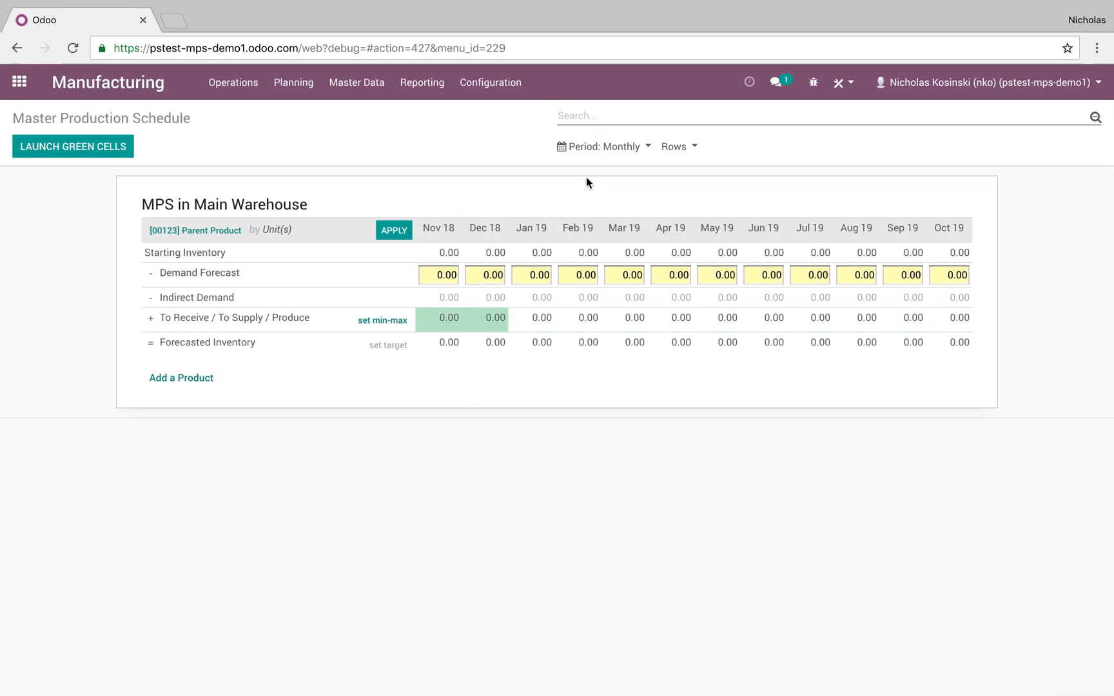
Step: Switch the schedule to weekly periods and set Parent Product's demand forecast for Week 49 to 125
left_click(601, 147)
left_click(599, 189)
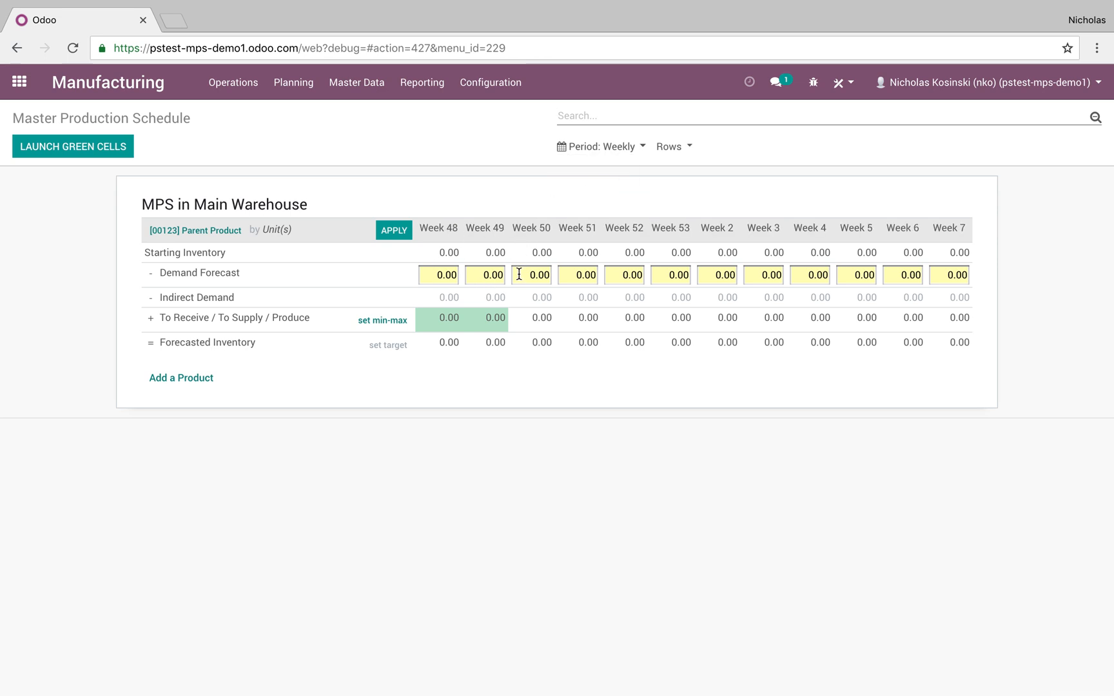
left_click(553, 274)
left_click(504, 277)
type("125")
key("Return")
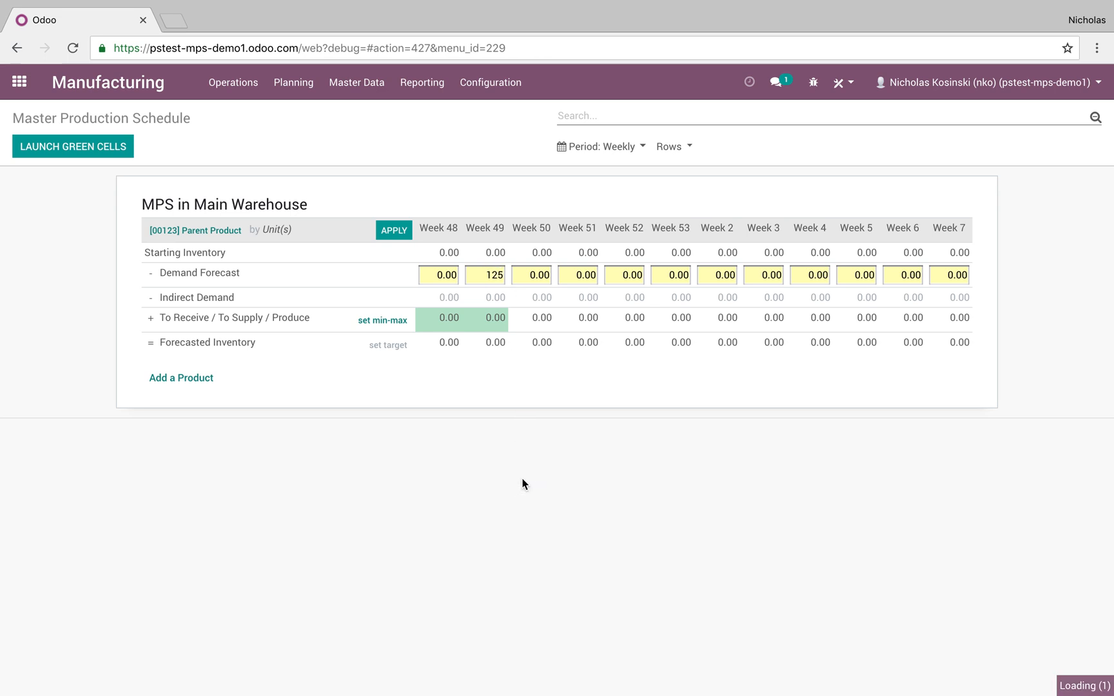
Step: Switch the schedule to monthly periods and apply the proposed supply for Parent Product
left_click(617, 146)
left_click(620, 174)
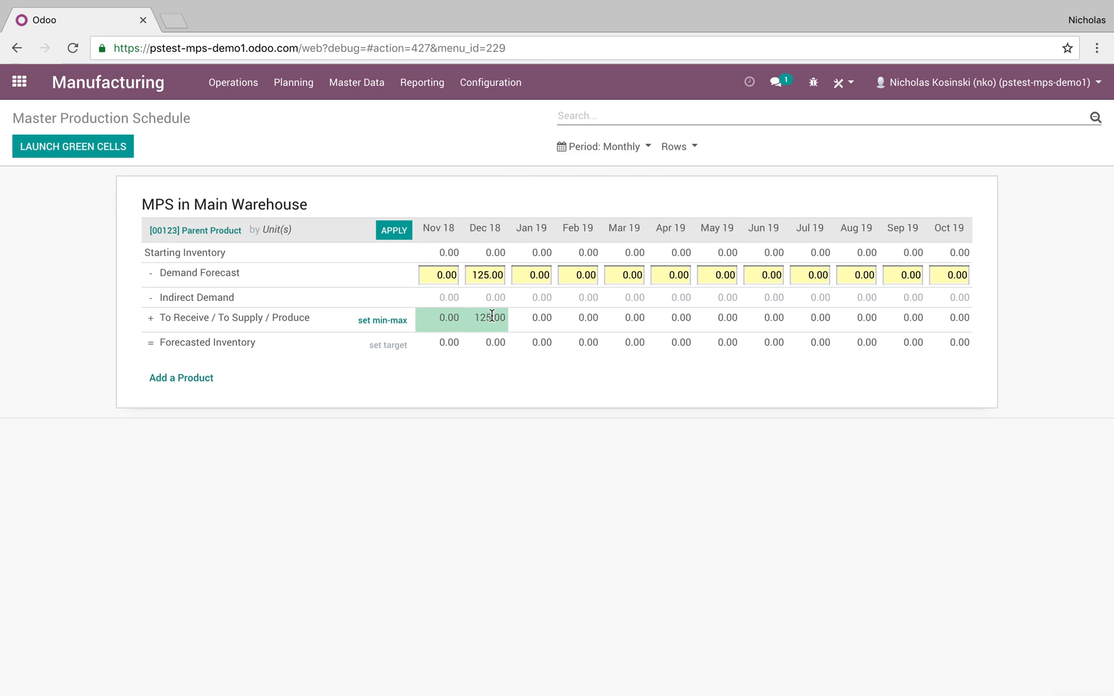
left_click(402, 235)
left_click(318, 317)
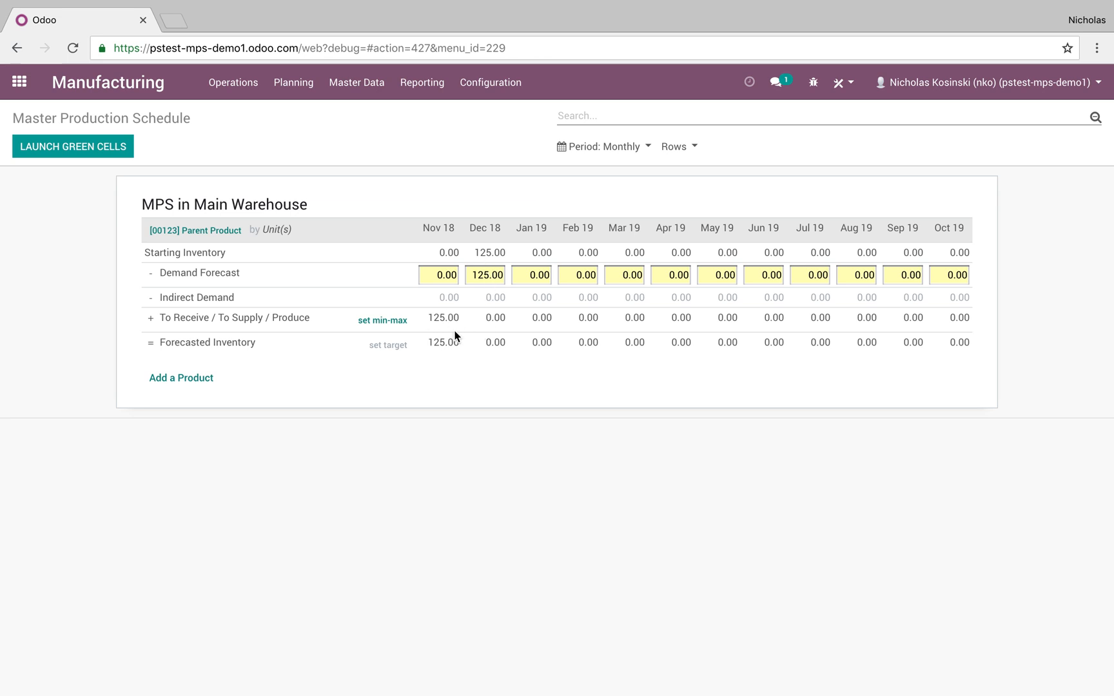
Step: Inspect the applied supply and forecasted inventory by week, and return the schedule to monthly periods
mouse_move(316, 324)
left_click(613, 147)
left_click(613, 192)
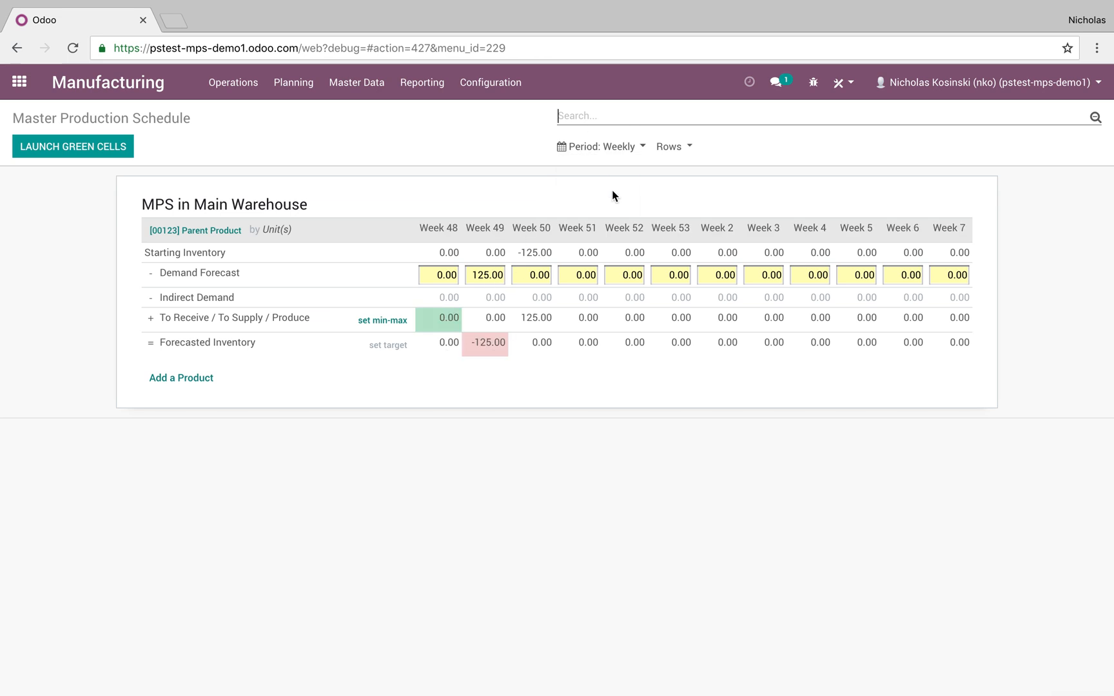
left_click(619, 147)
left_click(621, 168)
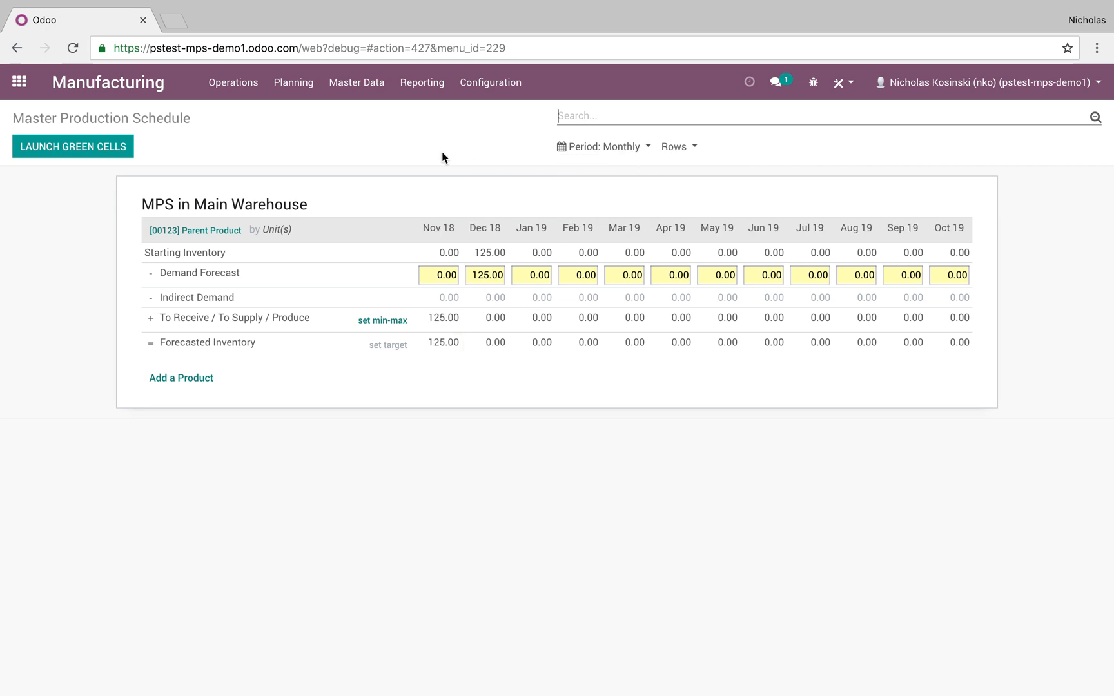
Step: Open the manufacturing order sourced from MPS for Parent Product and check the availability of its components
left_click(243, 87)
left_click(266, 116)
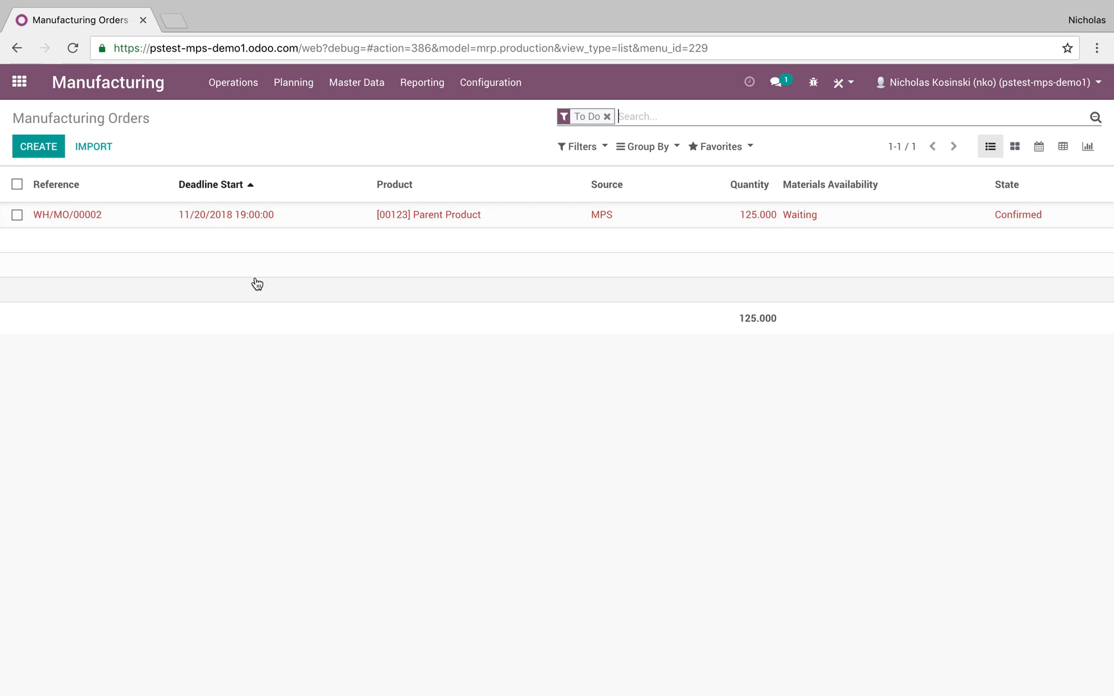
left_click(205, 216)
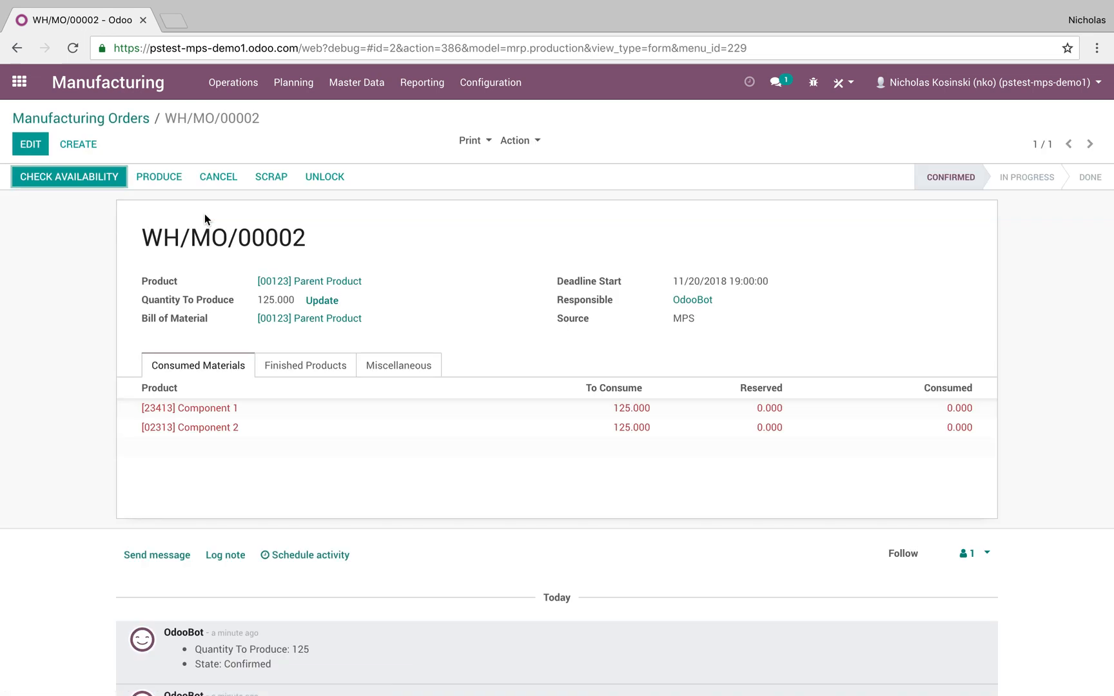
left_click(92, 184)
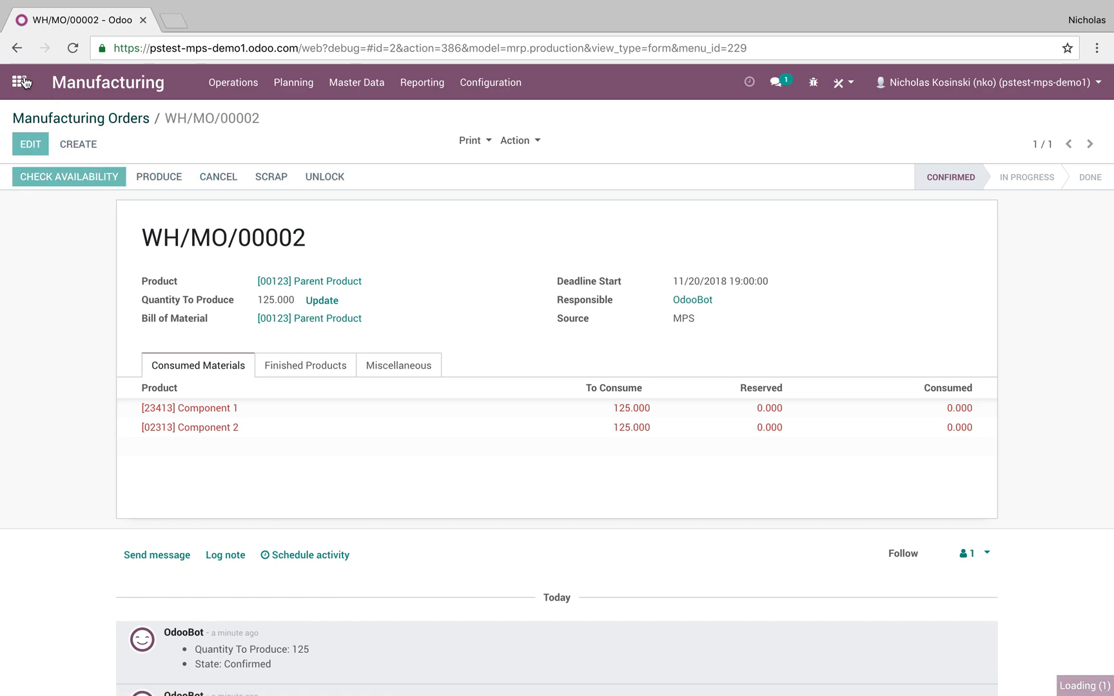
Step: Review the order and scheduled dates in Purchase's lists of requests for quotation and purchase orders, ending on the requests
left_click(18, 84)
left_click(502, 205)
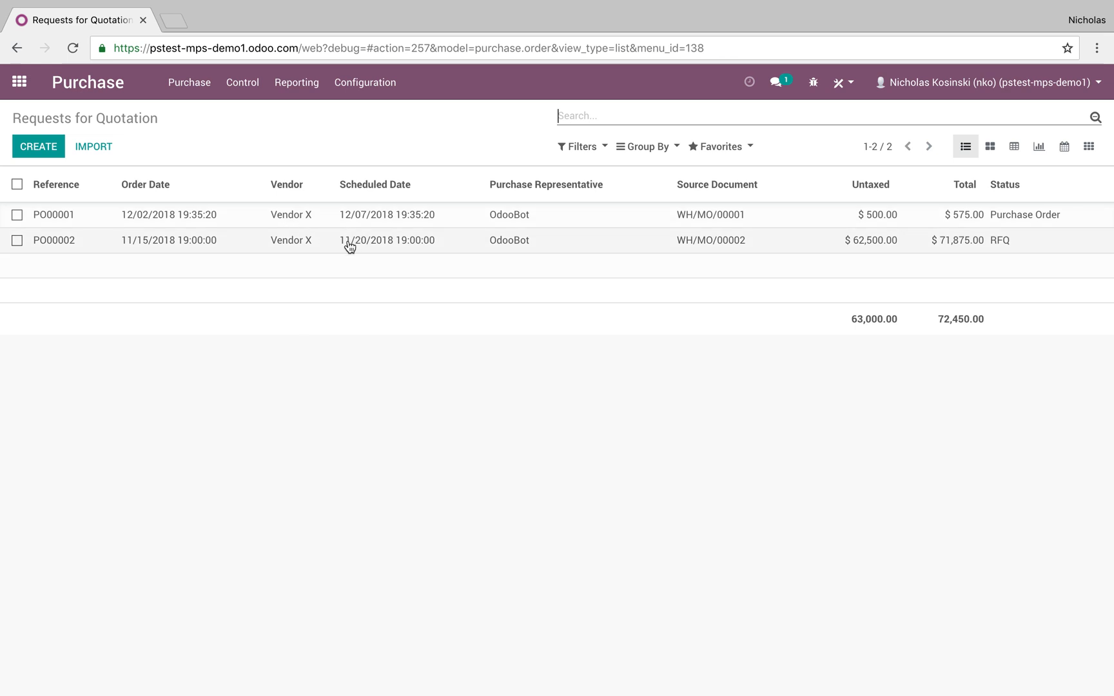
left_click(189, 82)
left_click(199, 113)
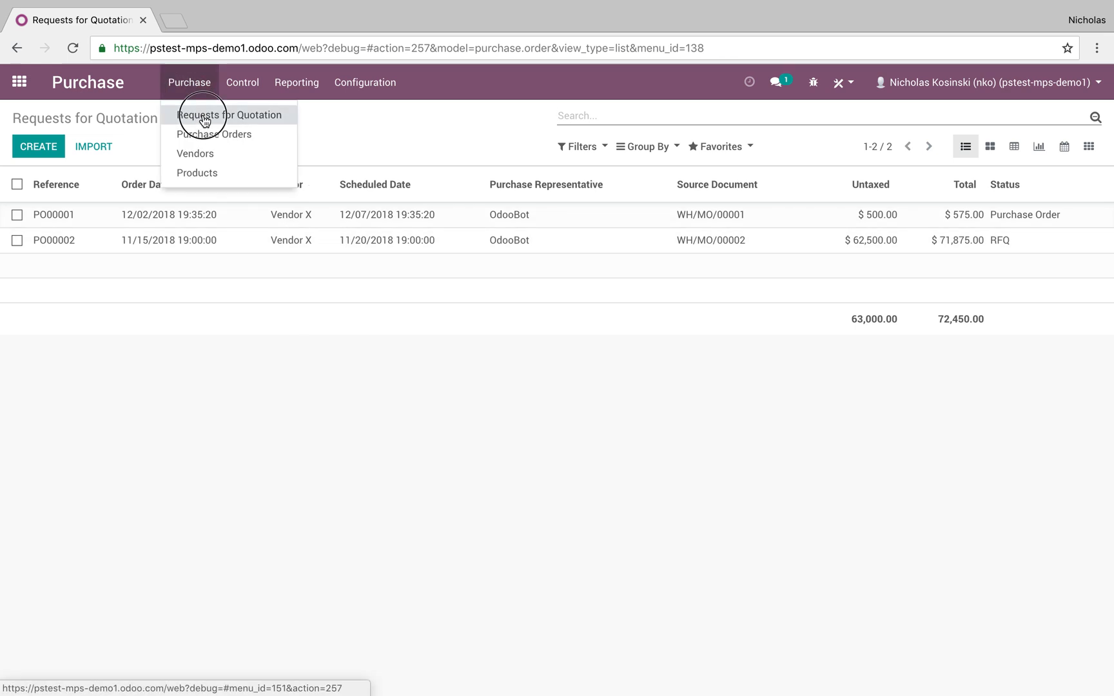
left_click(191, 97)
left_click(192, 133)
left_click(188, 83)
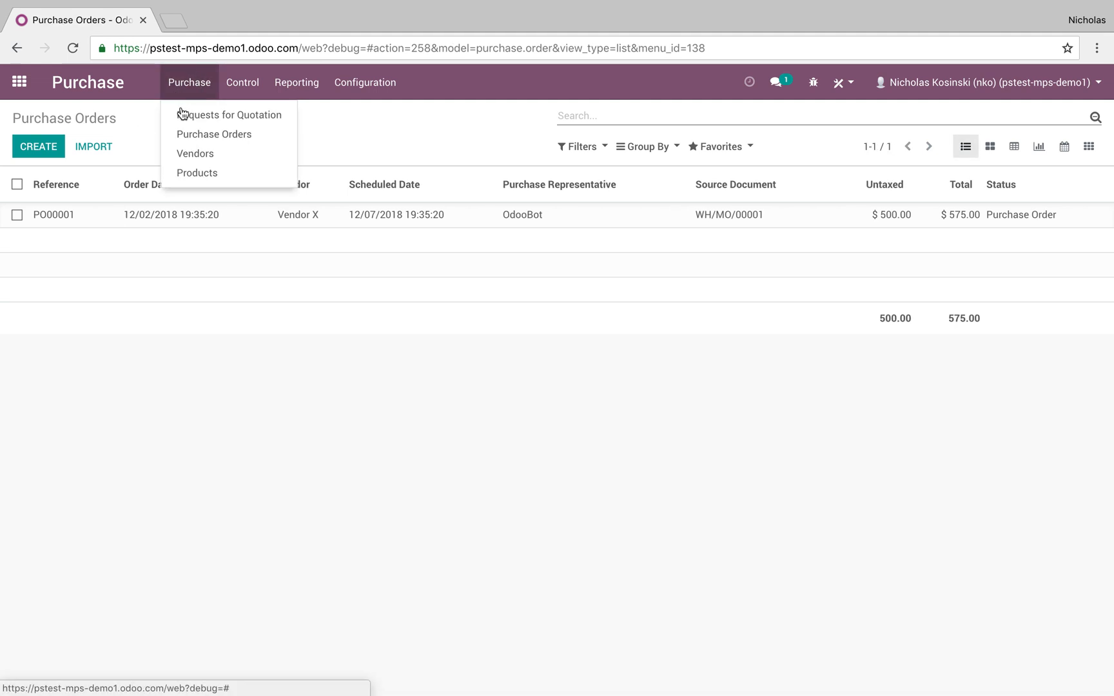
left_click(181, 112)
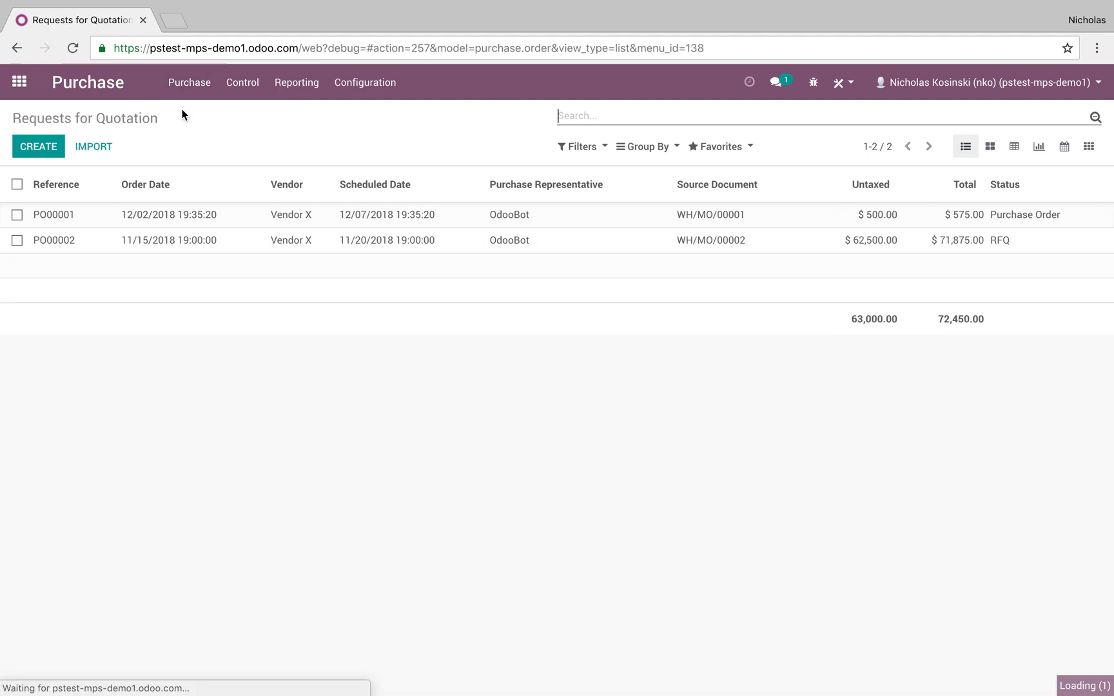
Step: Filter the requests for quotation to Quotations and open Vendor X's request to examine its dates and component quantities
left_click(567, 148)
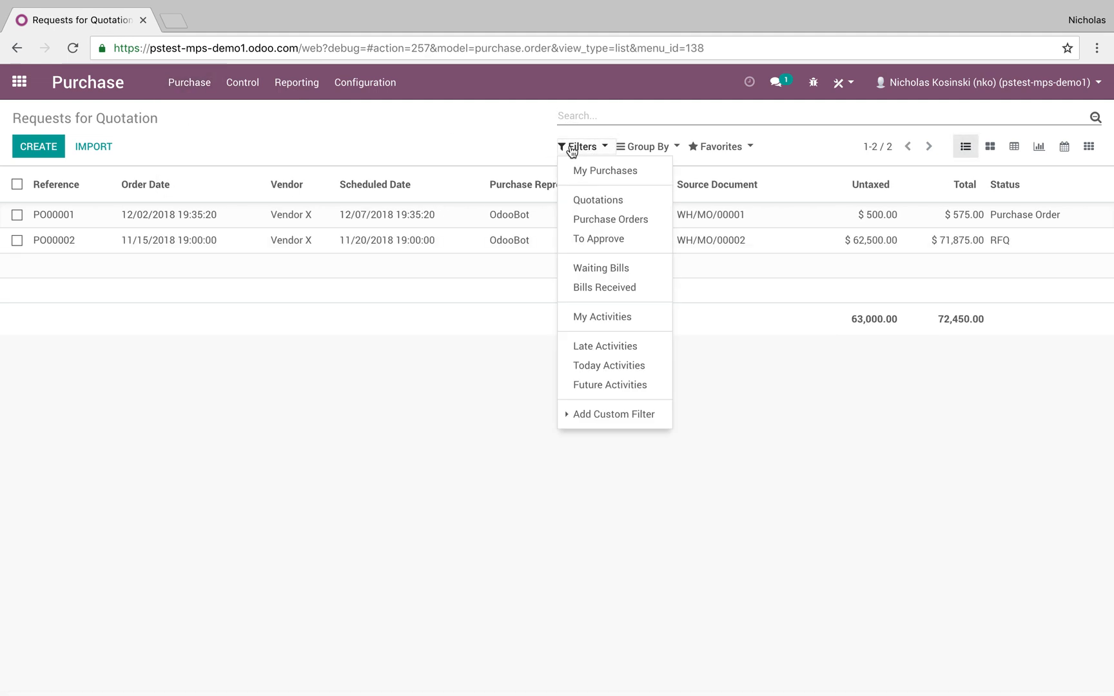
left_click(644, 205)
left_click(412, 396)
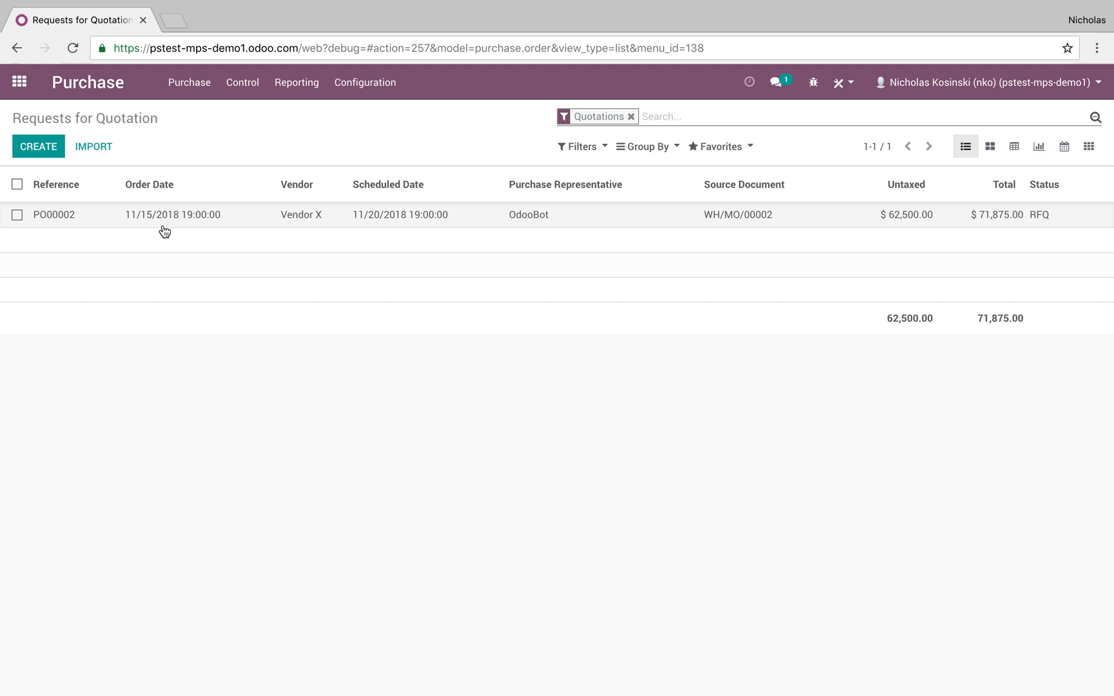
left_click(373, 225)
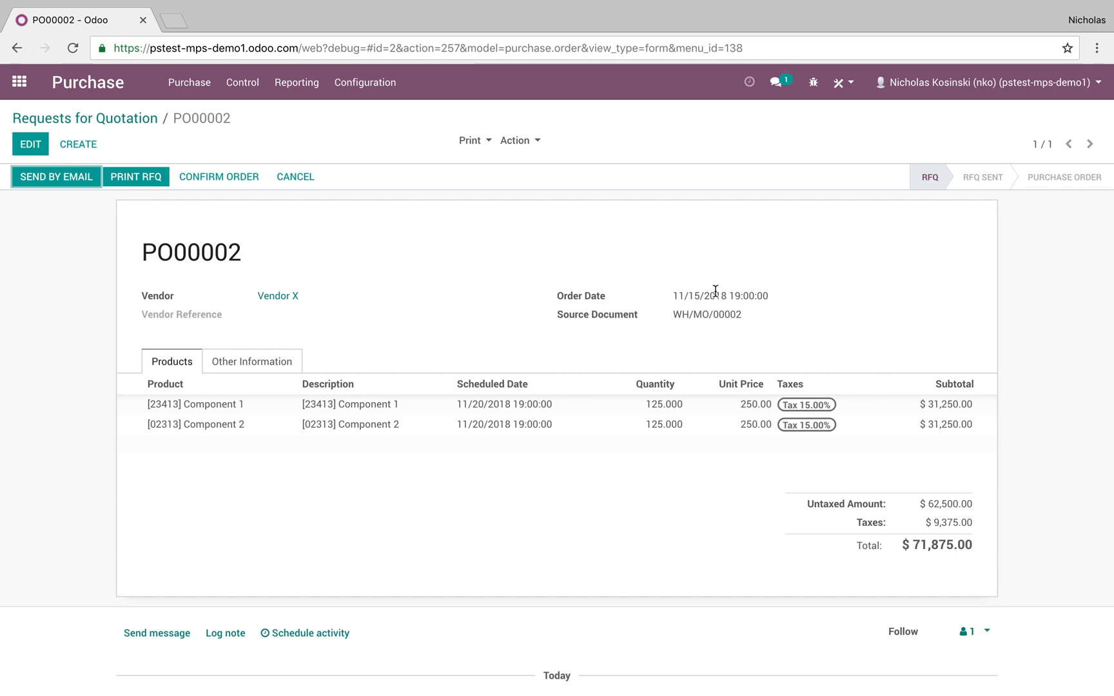
Step: Confirm Vendor X's request as a purchase order and validate the full receipt of Component 1 and Component 2 in Inventory
left_click(237, 178)
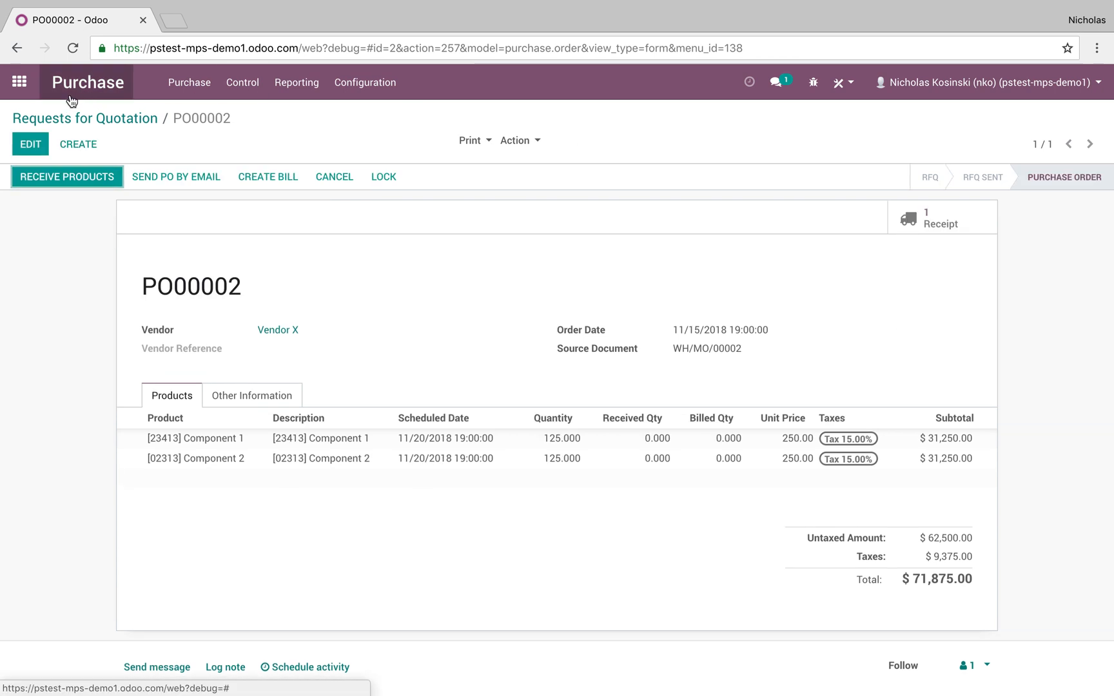
left_click(32, 97)
left_click(616, 208)
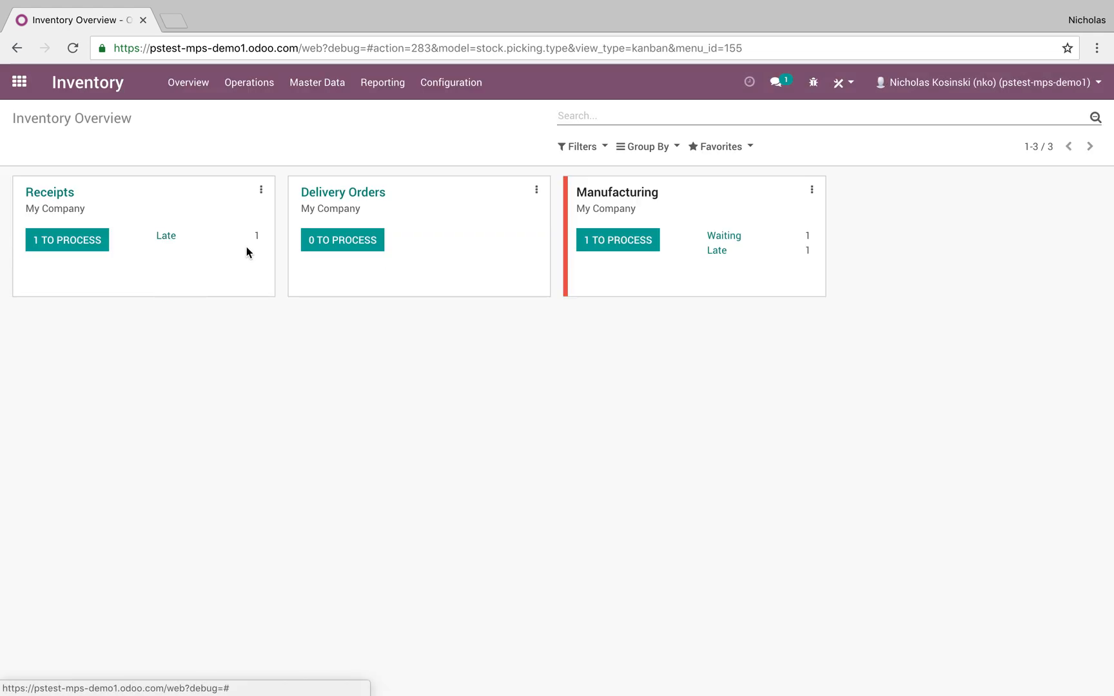
left_click(76, 246)
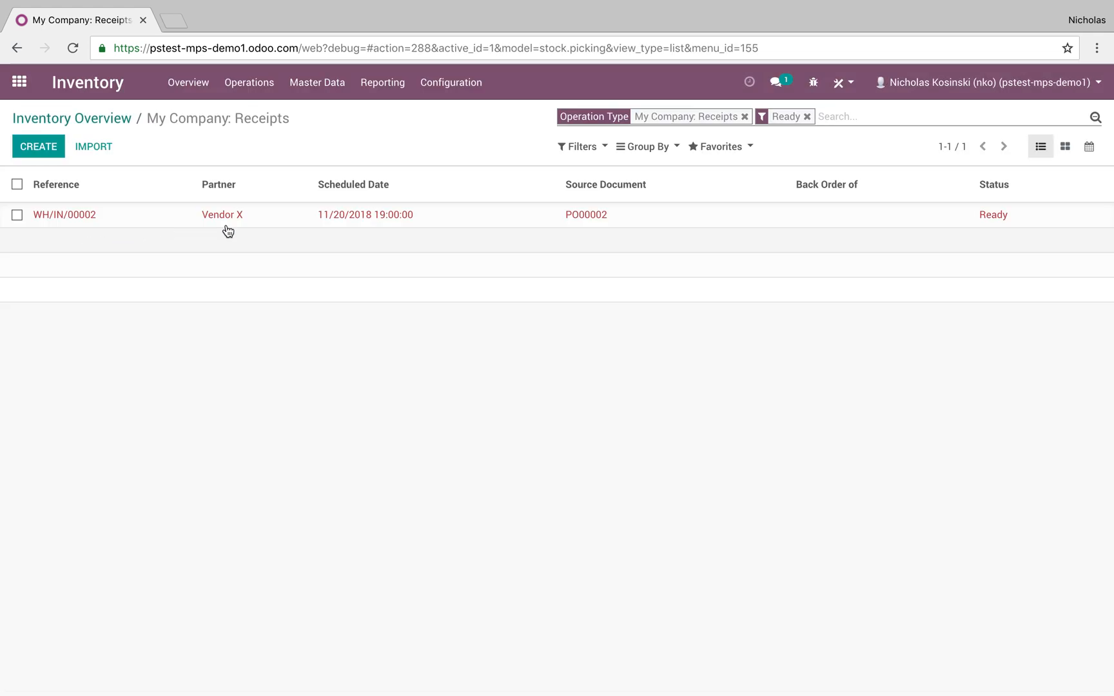
left_click(357, 217)
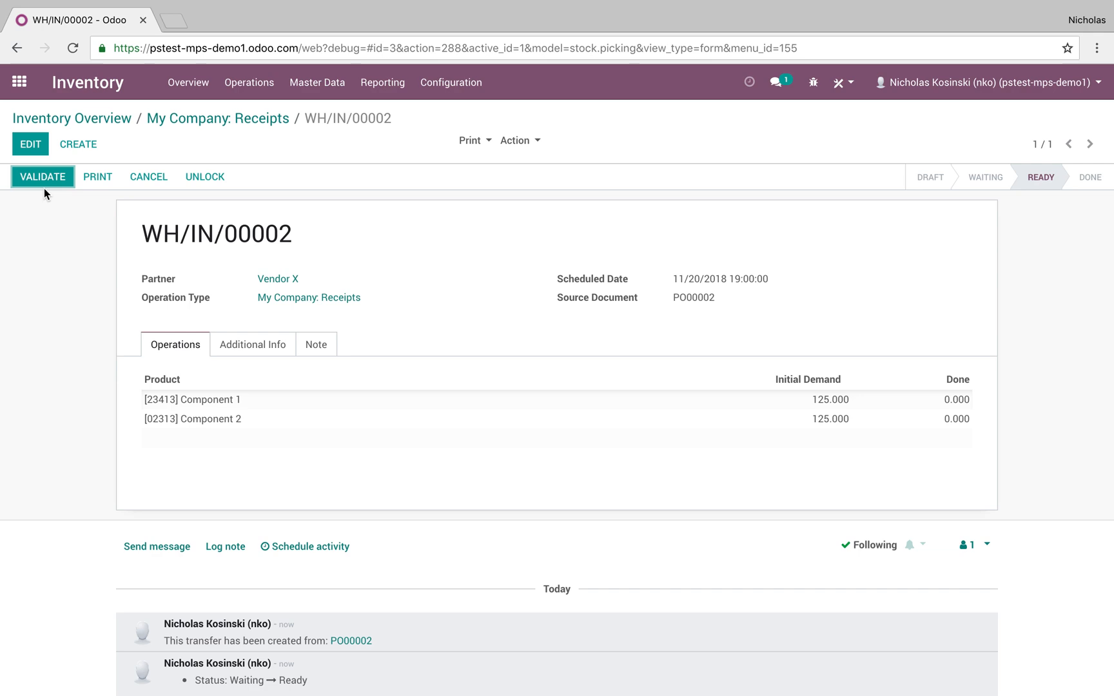
left_click(43, 184)
left_click(200, 226)
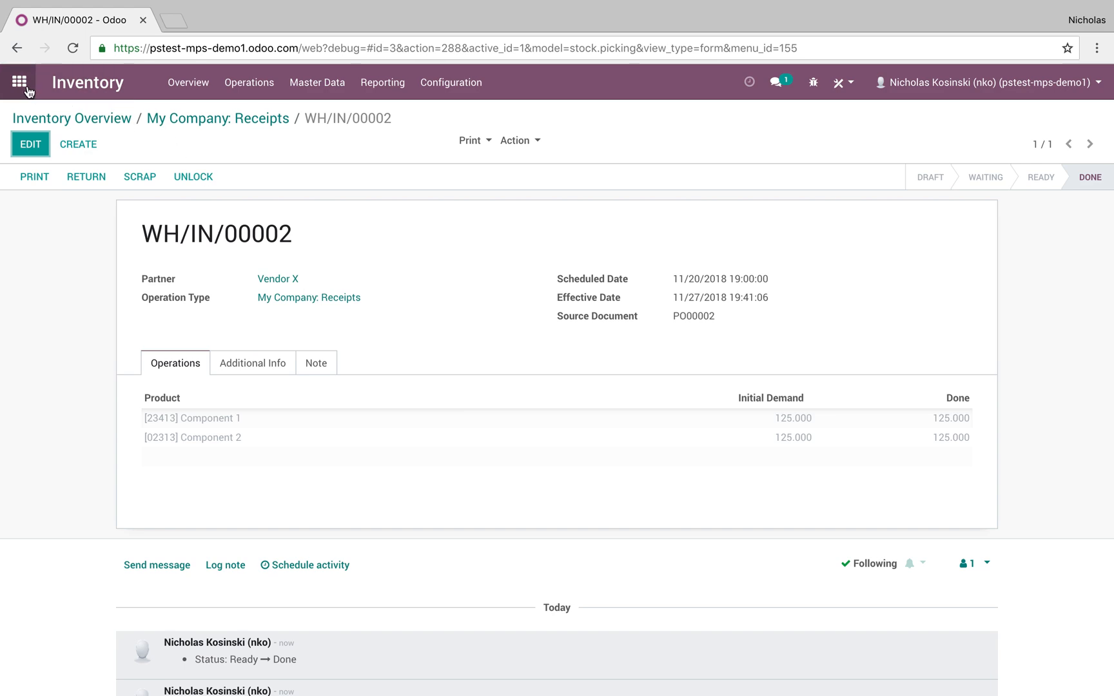
Step: Record production of 125 units on the Parent Product manufacturing order sourced from MPS and mark the order as done
left_click(25, 87)
left_click(717, 206)
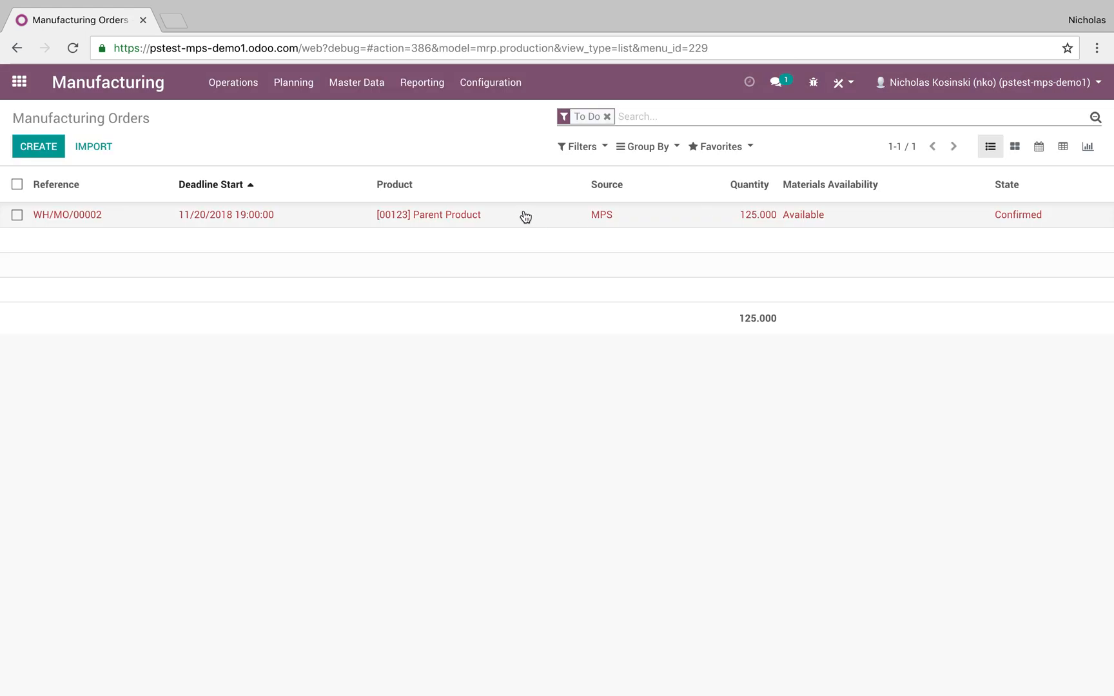
left_click(797, 216)
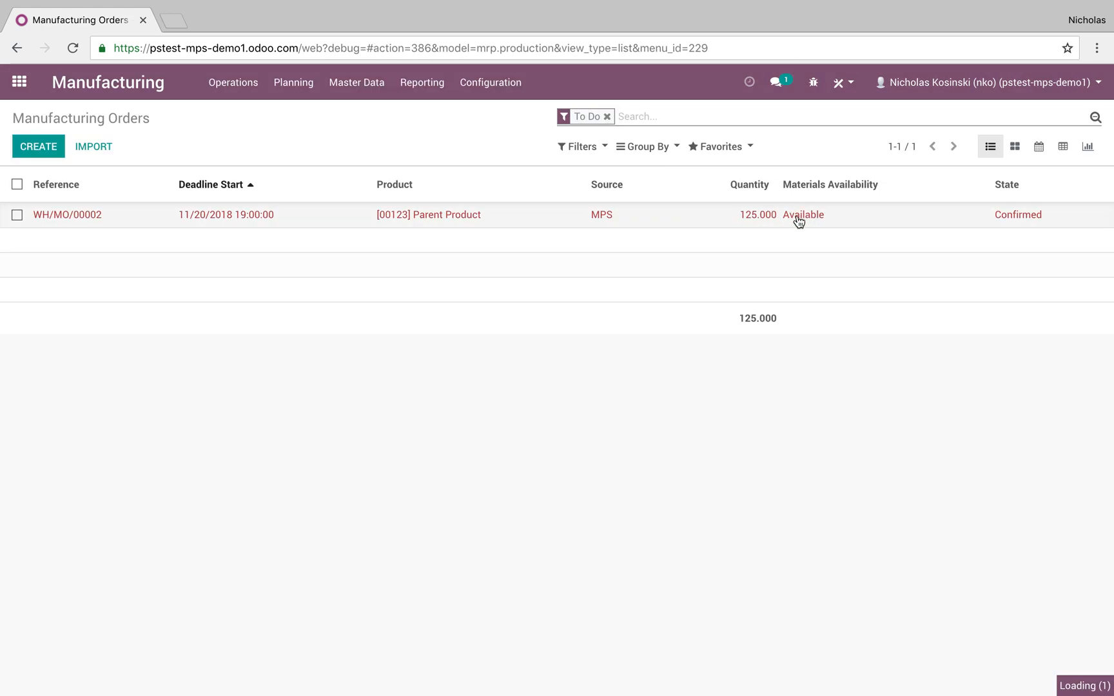
left_click(34, 176)
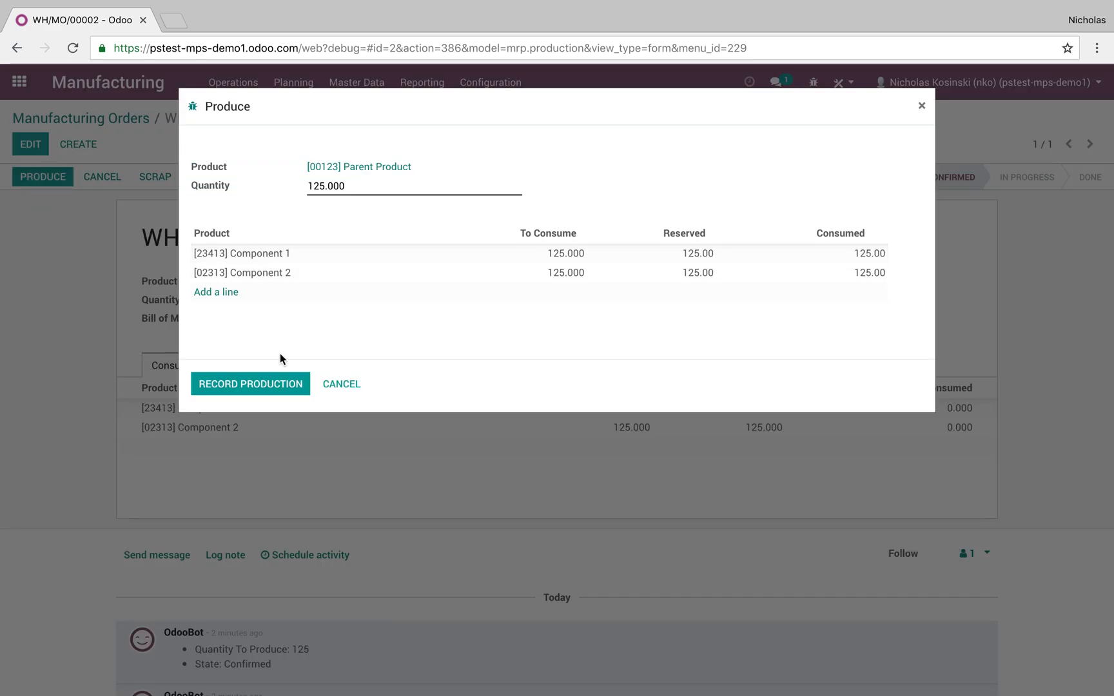
left_click(258, 390)
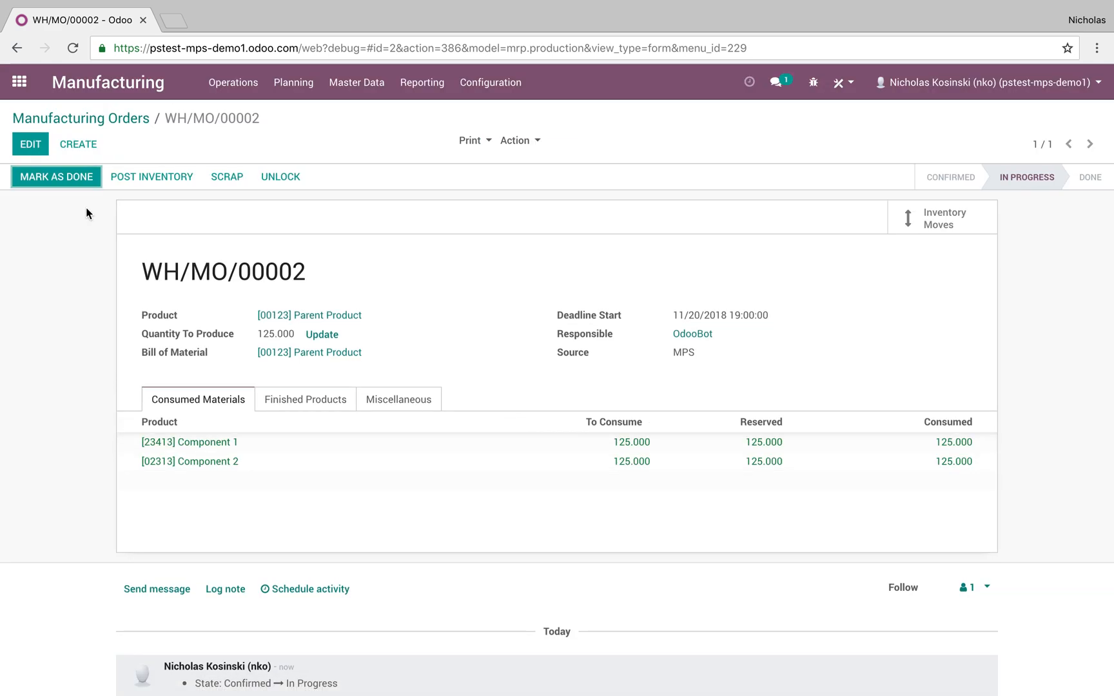
left_click(55, 176)
Step: Set Parent Product's demand forecast in the Master Production Schedule to 199 for January 2019 and 250 for February 2019
left_click(295, 90)
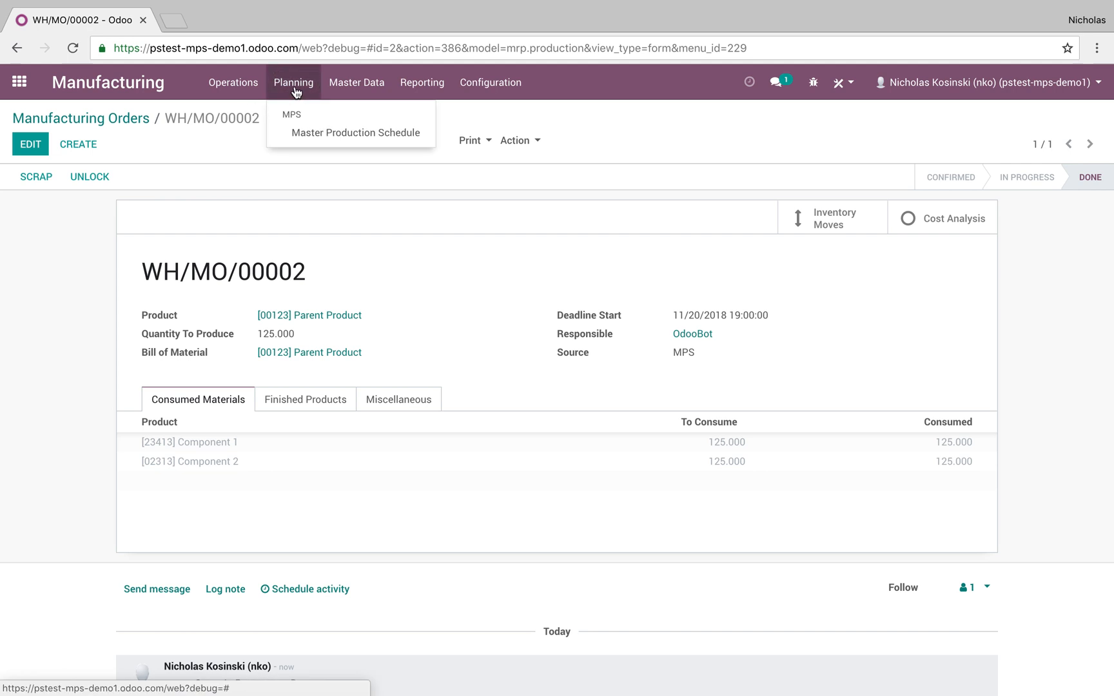
left_click(303, 133)
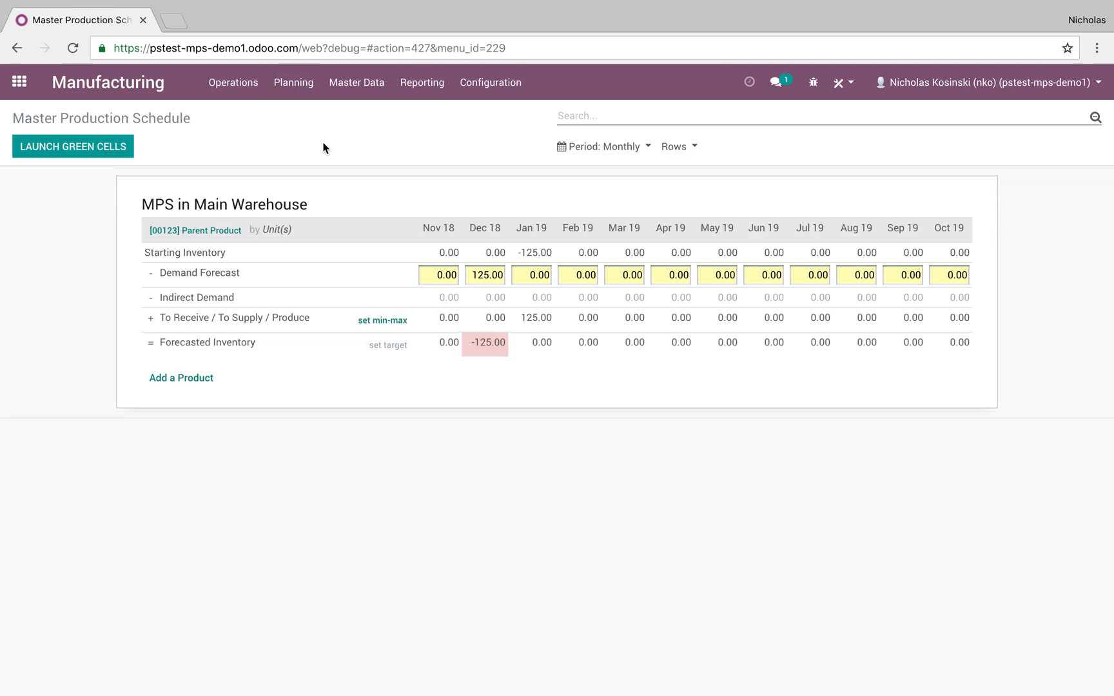
left_click(539, 274)
type("125")
left_click(596, 279)
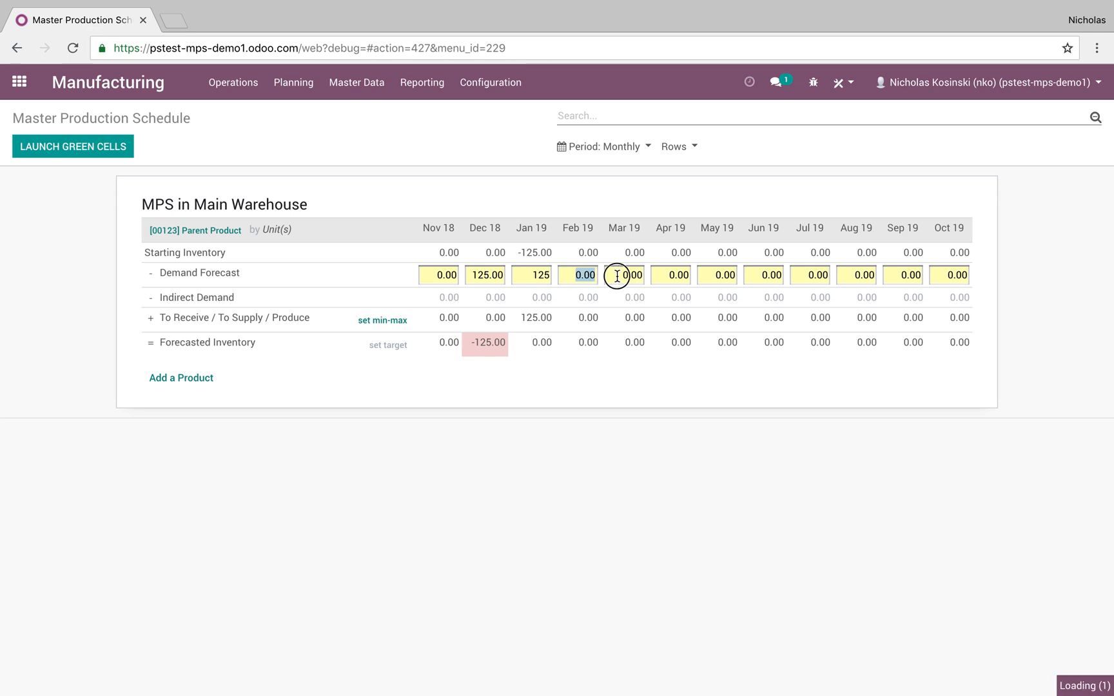
left_click(532, 276)
type("199")
left_click(566, 272)
key("BackSpace")
type("250")
left_click(615, 279)
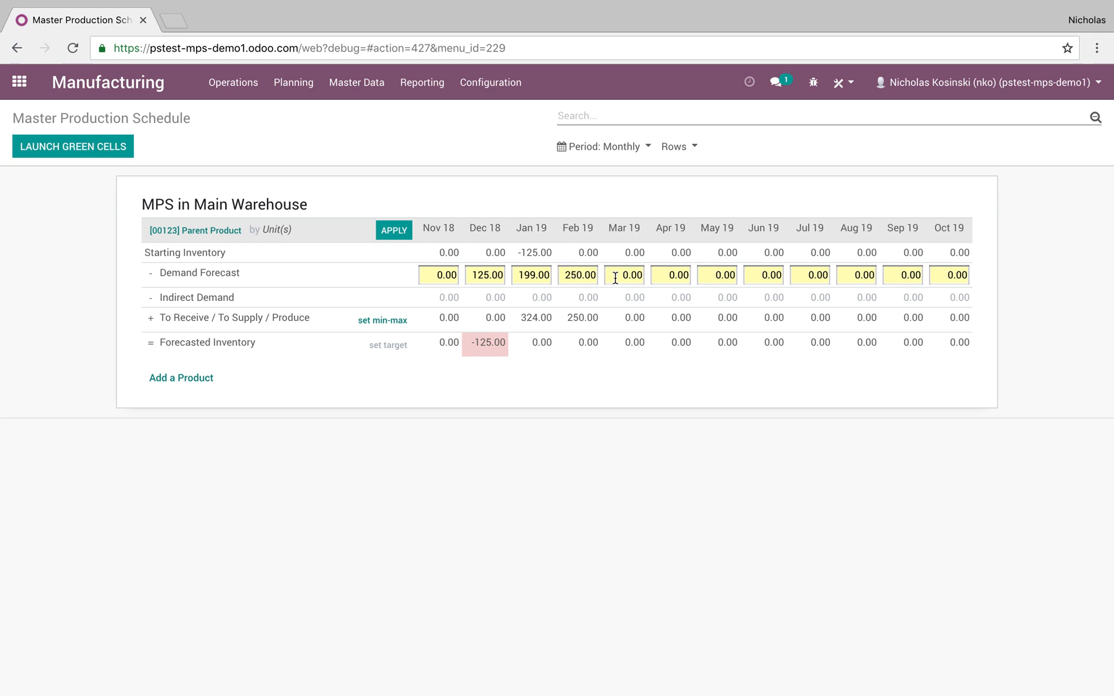
Step: Set the demand forecast to 375 for March, 510 for April and 320 for May 2019
left_click(638, 277)
double_click(643, 279)
key("BackSpace")
type("375")
double_click(665, 274)
type("510")
double_click(725, 276)
key("BackSpace")
type("320")
Step: Set the 2019 demand forecast to 193 for June, 129 for July, 444 for August, 23 for September and 10000 for October
double_click(774, 276)
type("193")
double_click(816, 276)
type("129")
double_click(866, 276)
type("444")
double_click(903, 276)
type("23")
left_click_drag(973, 277, 976, 280)
double_click(960, 276)
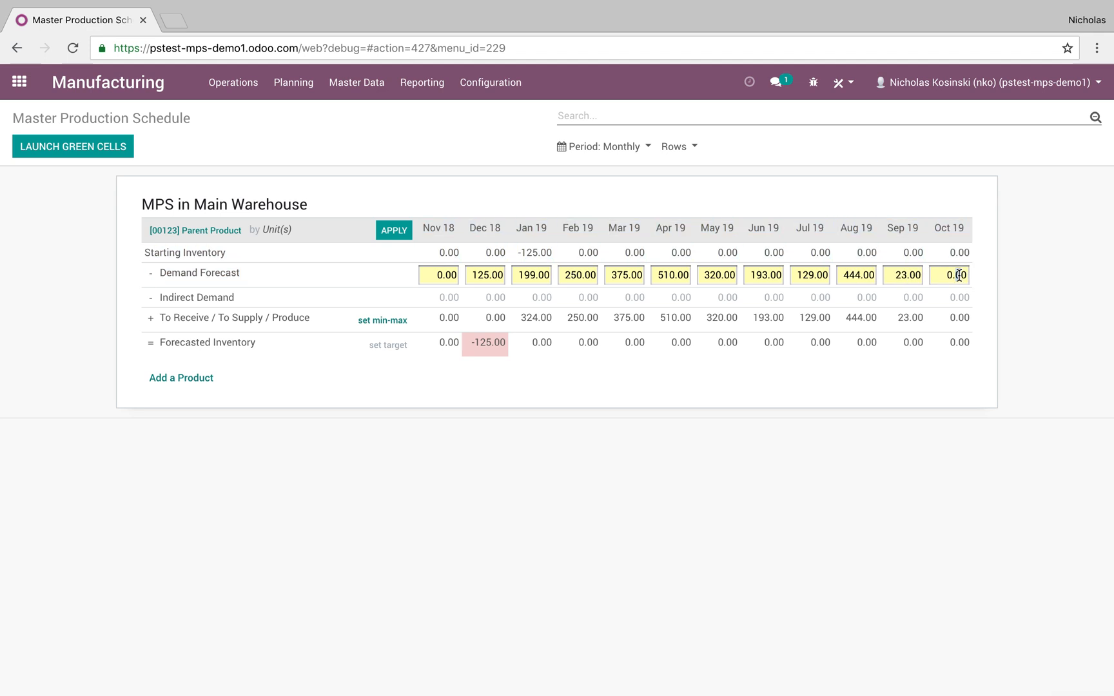
type("10000")
left_click(920, 445)
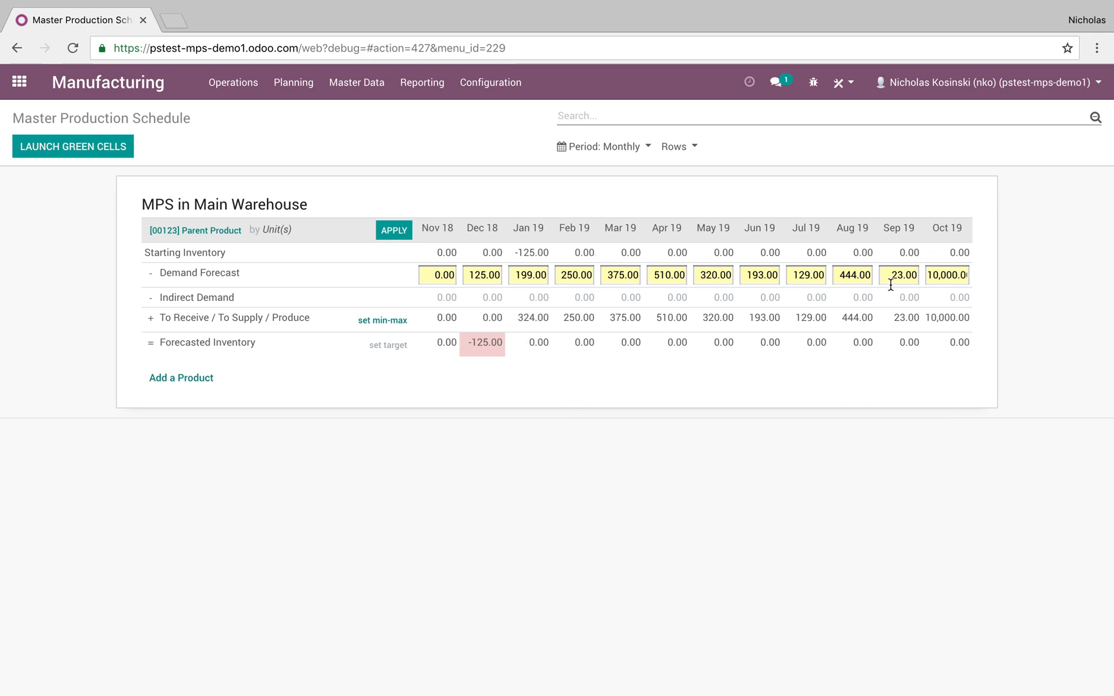
Step: Apply Parent Product's planned supply and launch the scheduled replenishment orders for the forecast months
left_click(394, 230)
left_click(87, 153)
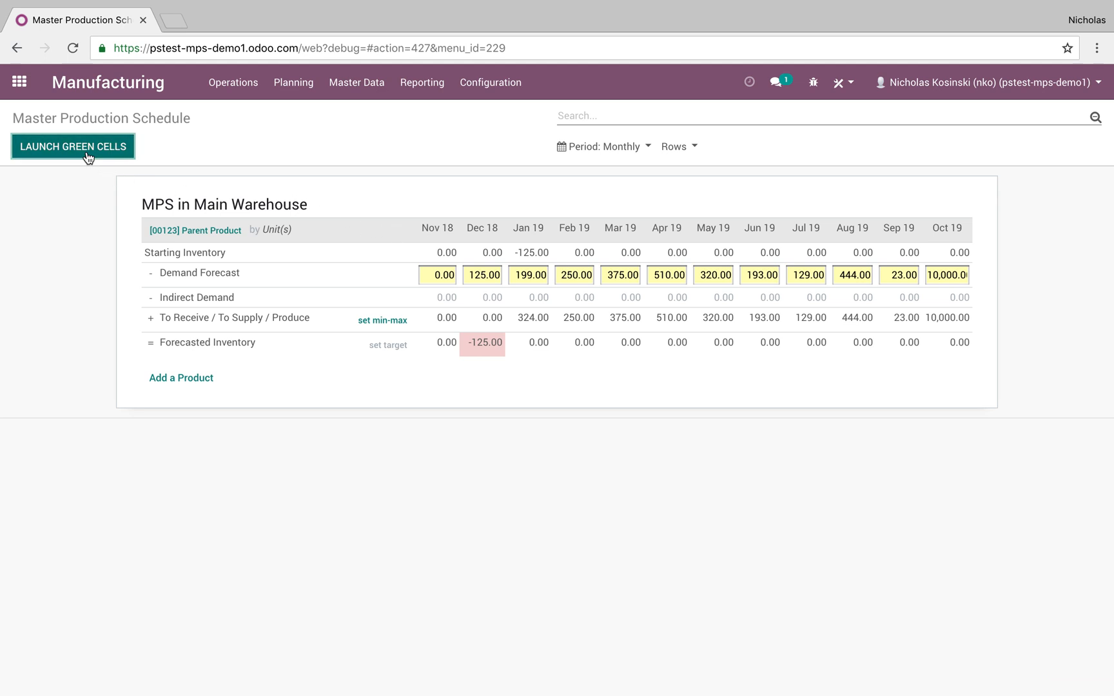
left_click(319, 319)
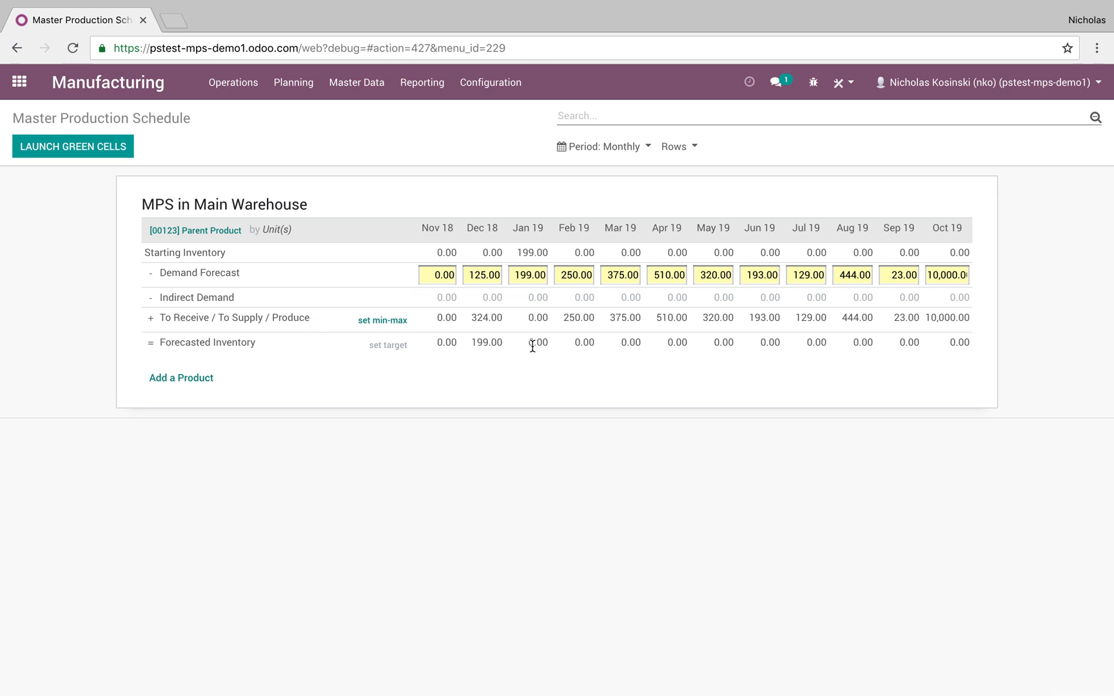
mouse_move(320, 326)
left_click(318, 319)
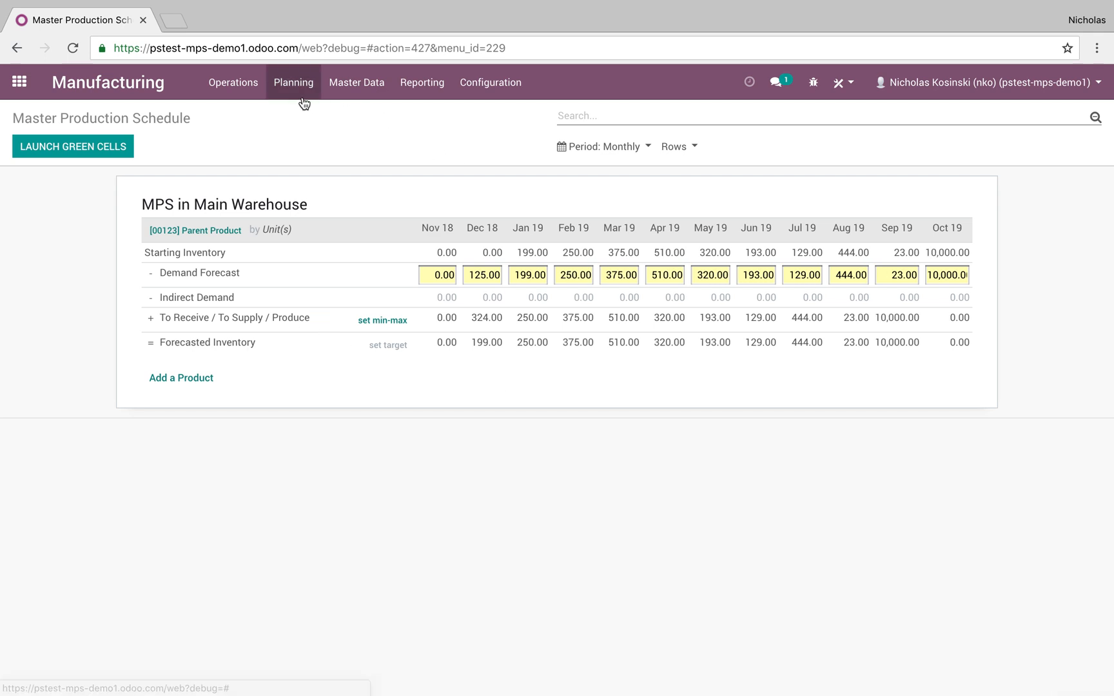
Step: Sort the manufacturing orders by earliest deadline start and open the first one to examine its quantity and components
left_click(234, 80)
left_click(242, 115)
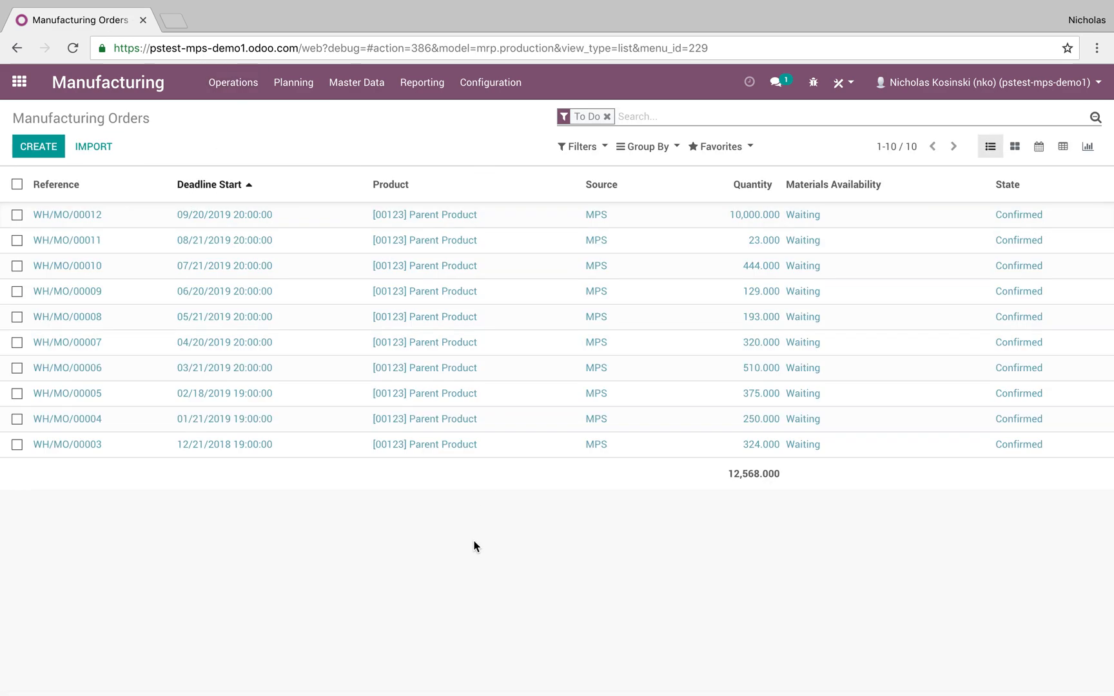
left_click(232, 185)
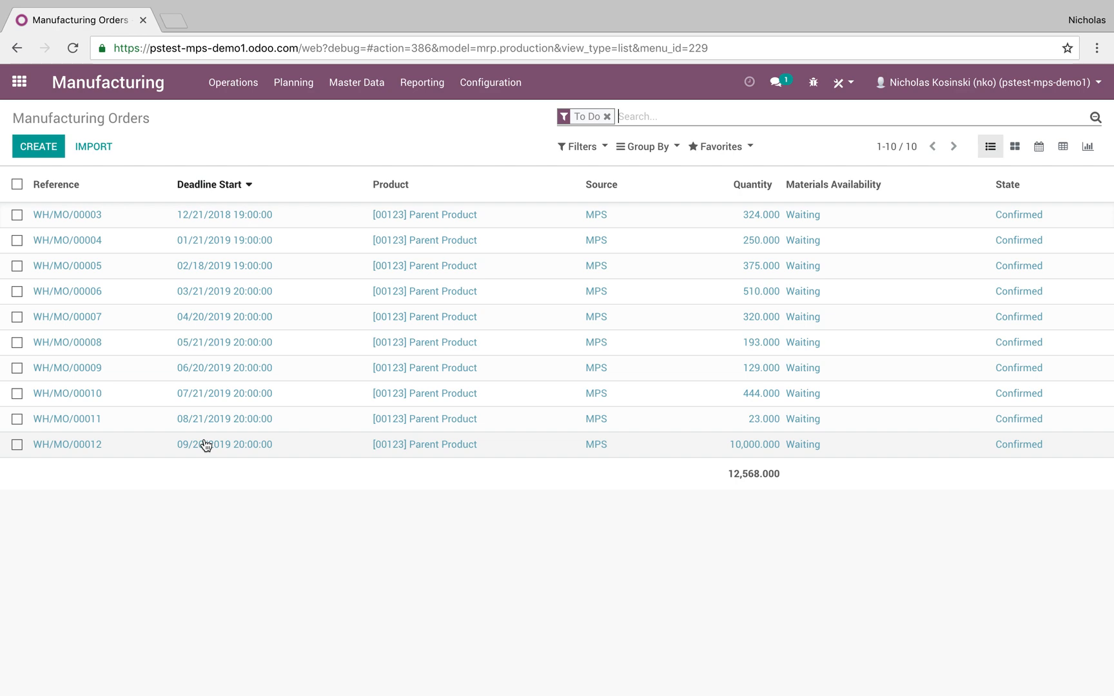
left_click(257, 225)
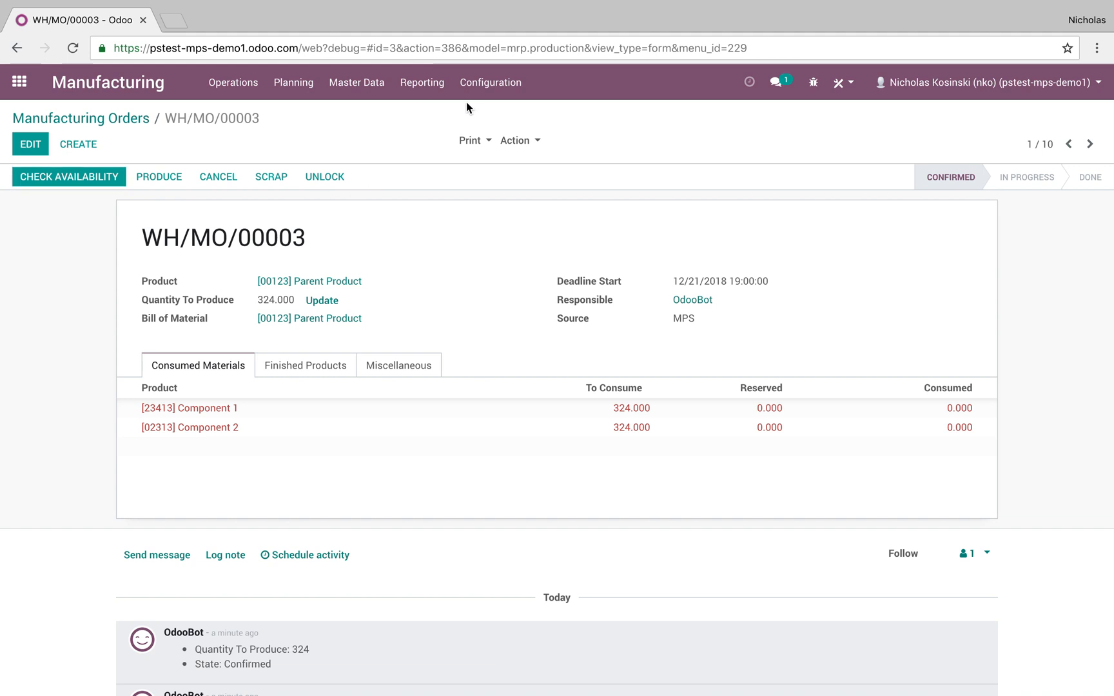
Step: Enable Manufacturing's Security Lead Time with deadline start dates moved forward by 3 days, save the settings, and return to the manufacturing orders
left_click(479, 90)
left_click(478, 113)
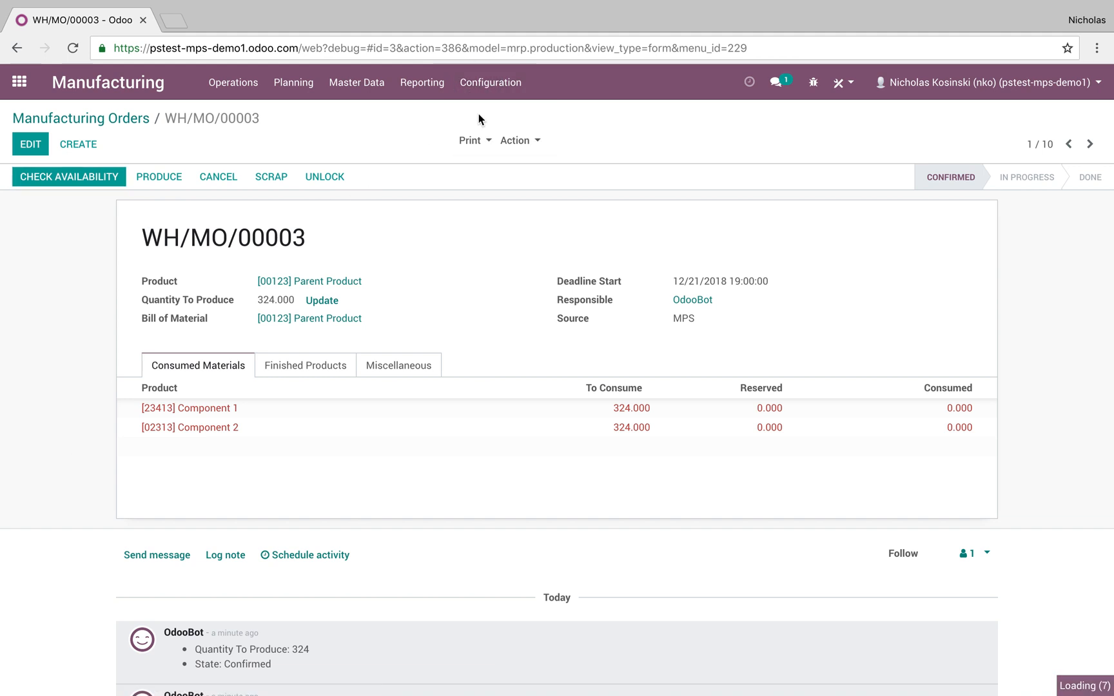
type("secu")
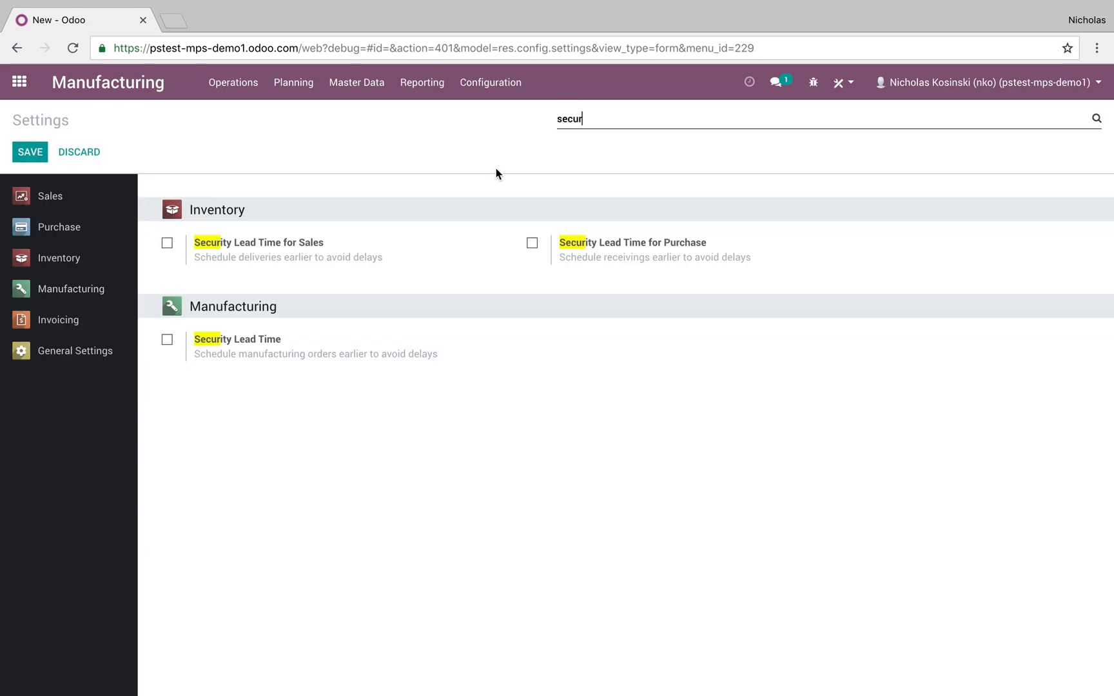
type("r")
left_click(166, 340)
left_click_drag(406, 383, 282, 384)
type("3")
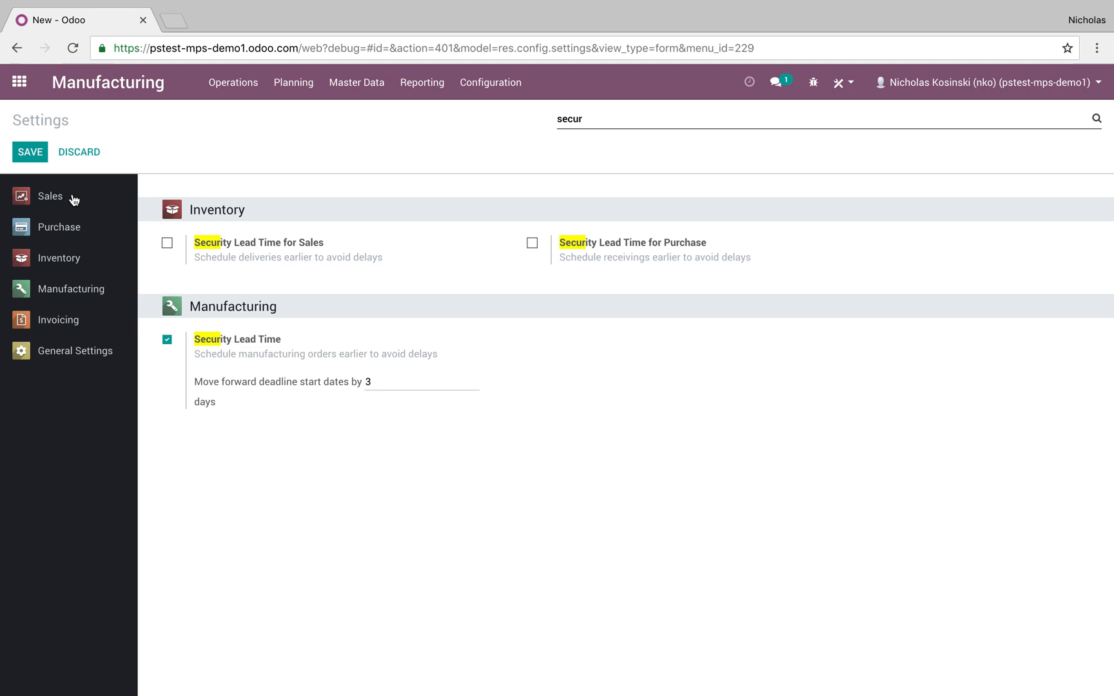
left_click(34, 156)
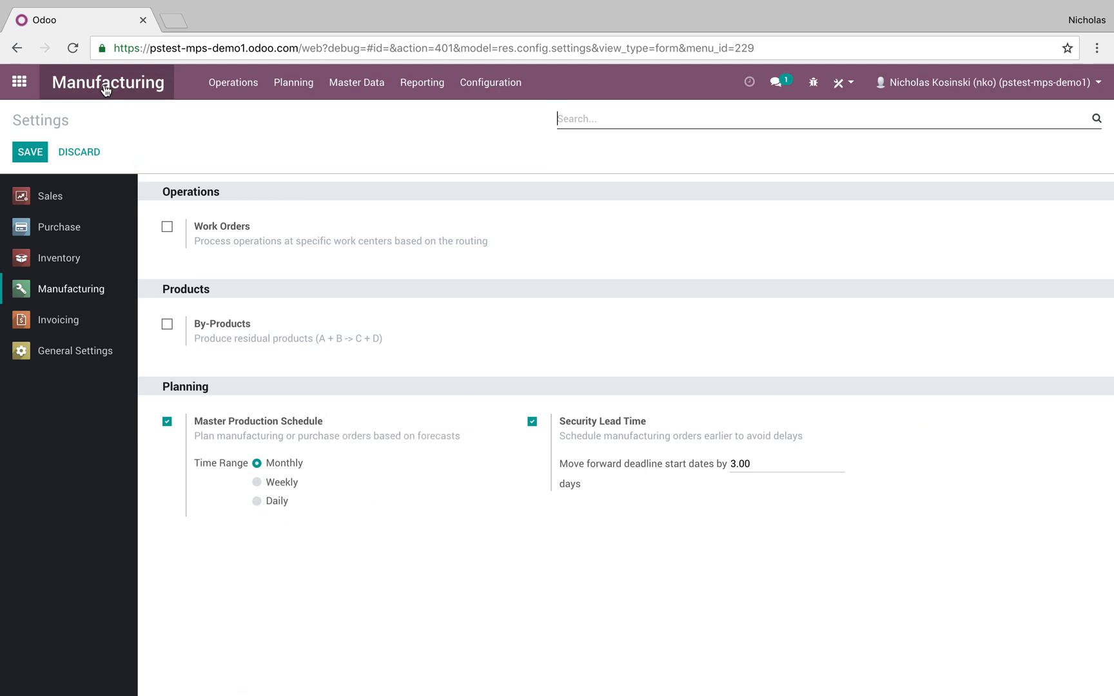
left_click(86, 88)
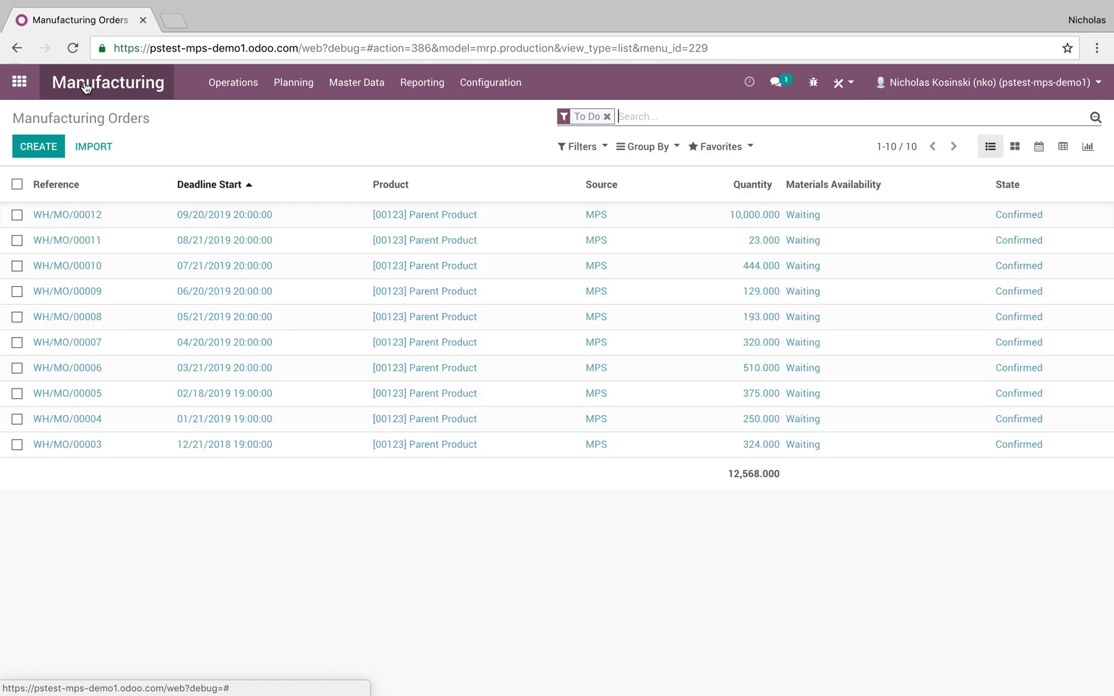